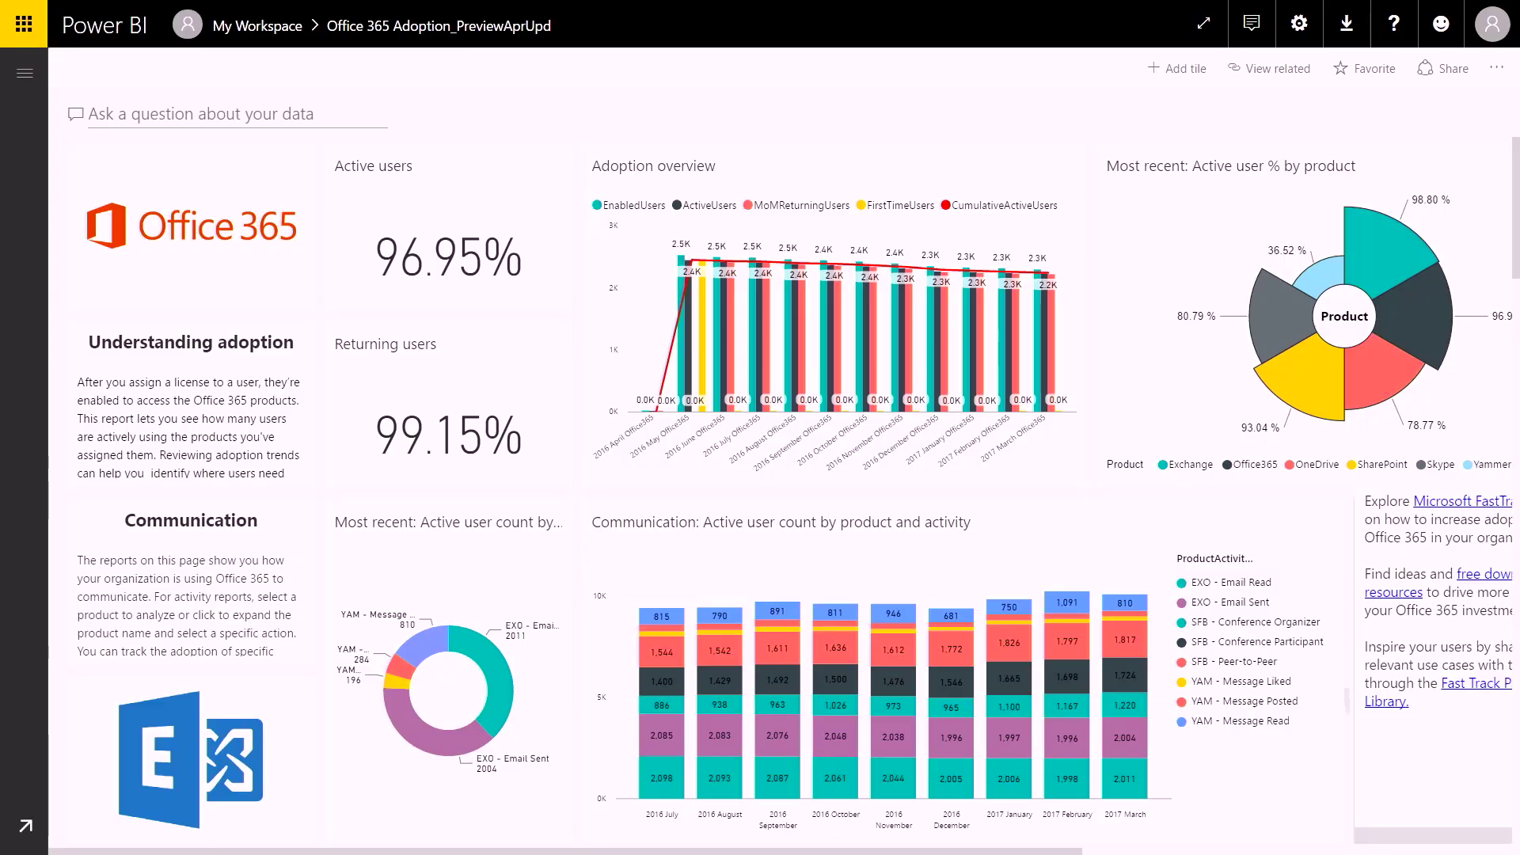
Scroll through the dashboard and open the Adoption overview report page.
scroll(783, 475, down, 2)
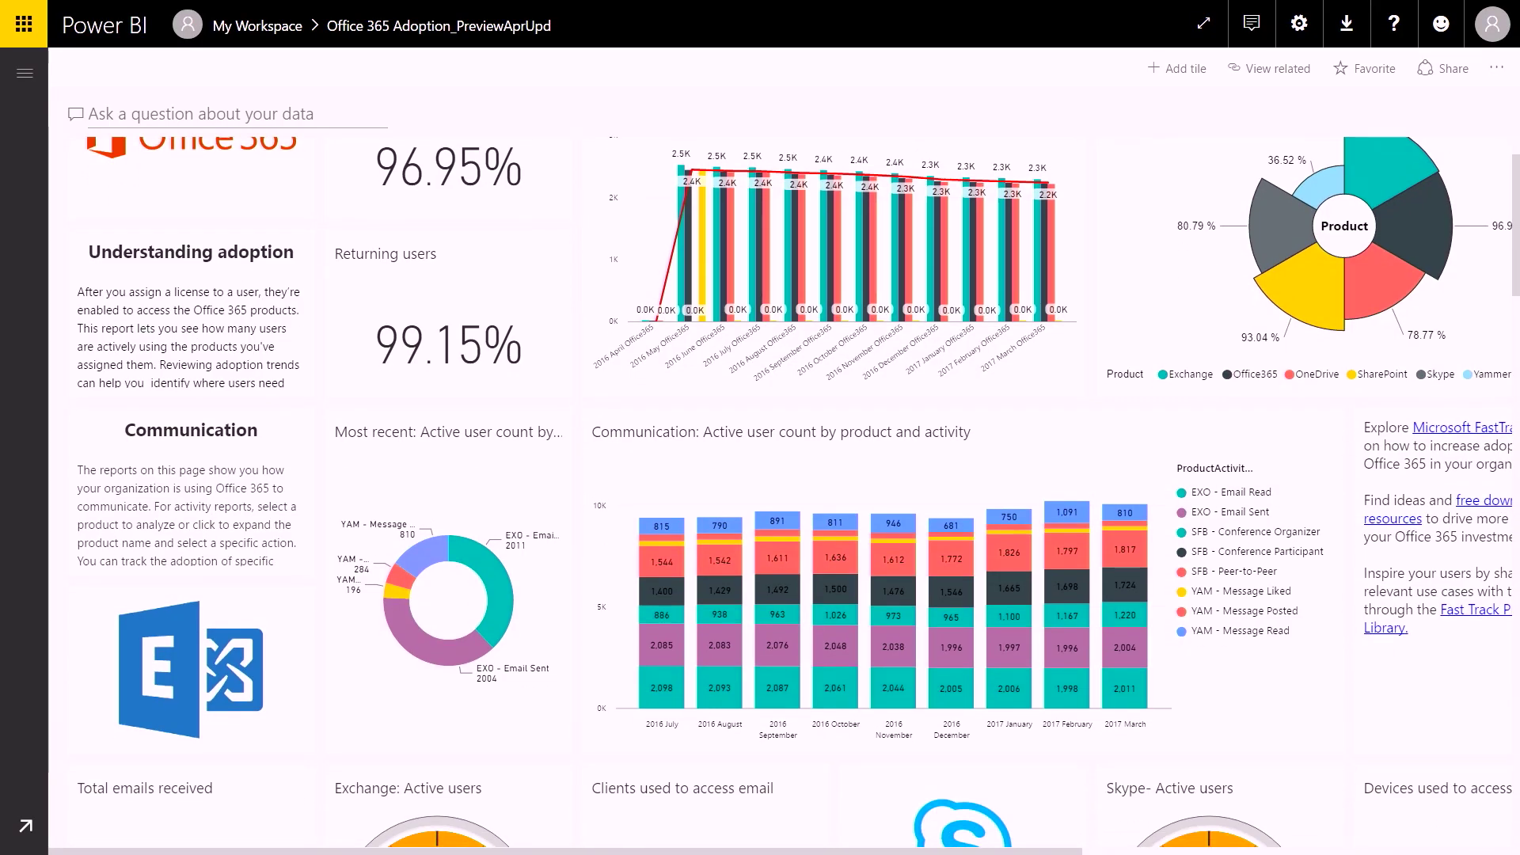
scroll(783, 467, down, 2)
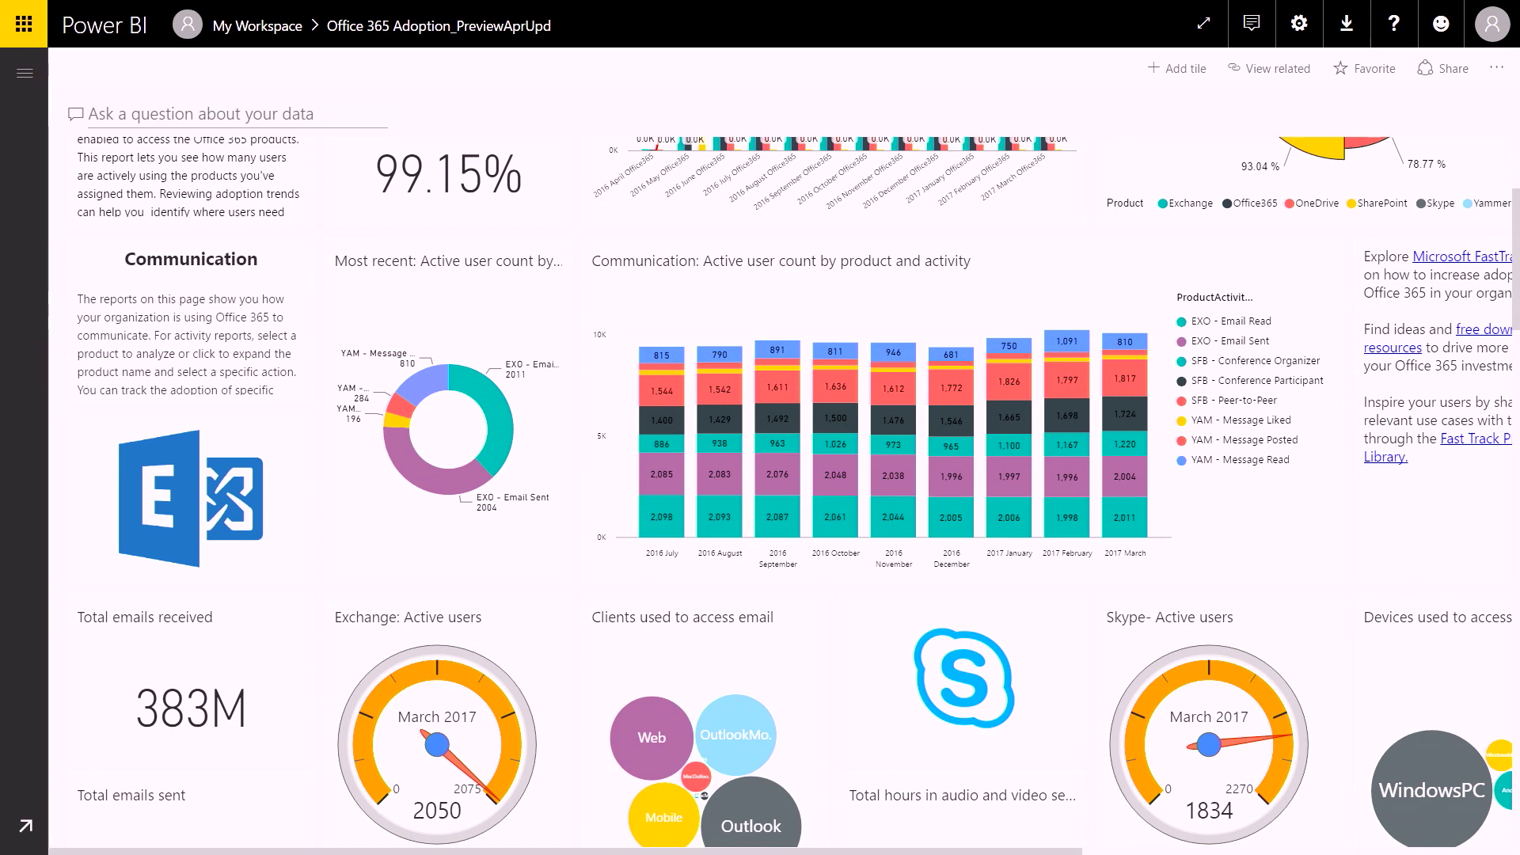
scroll(784, 475, down, 4)
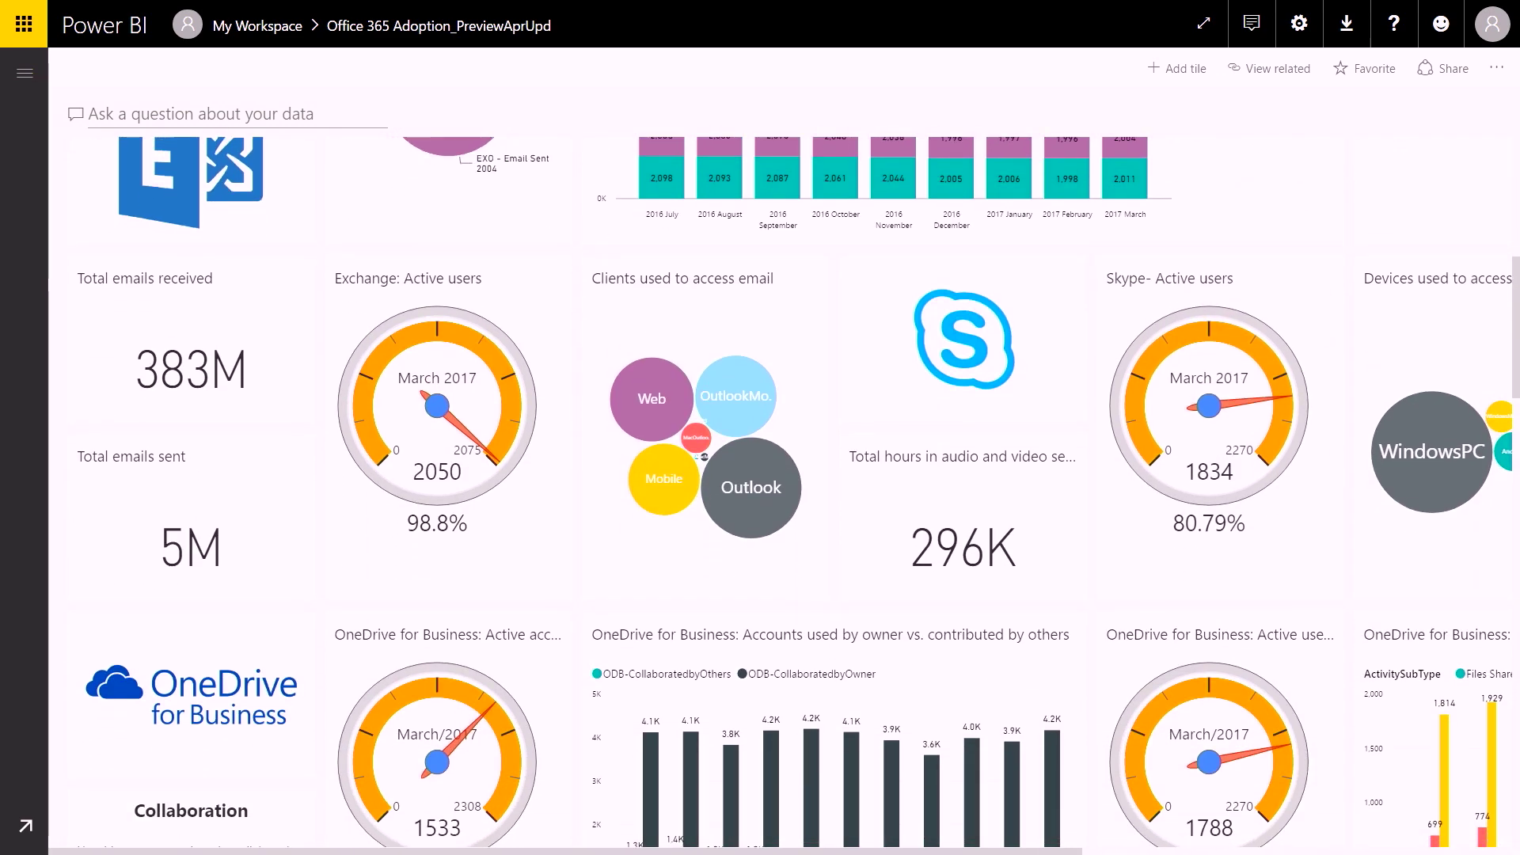
scroll(784, 475, down, 6)
scroll(784, 475, down, 4)
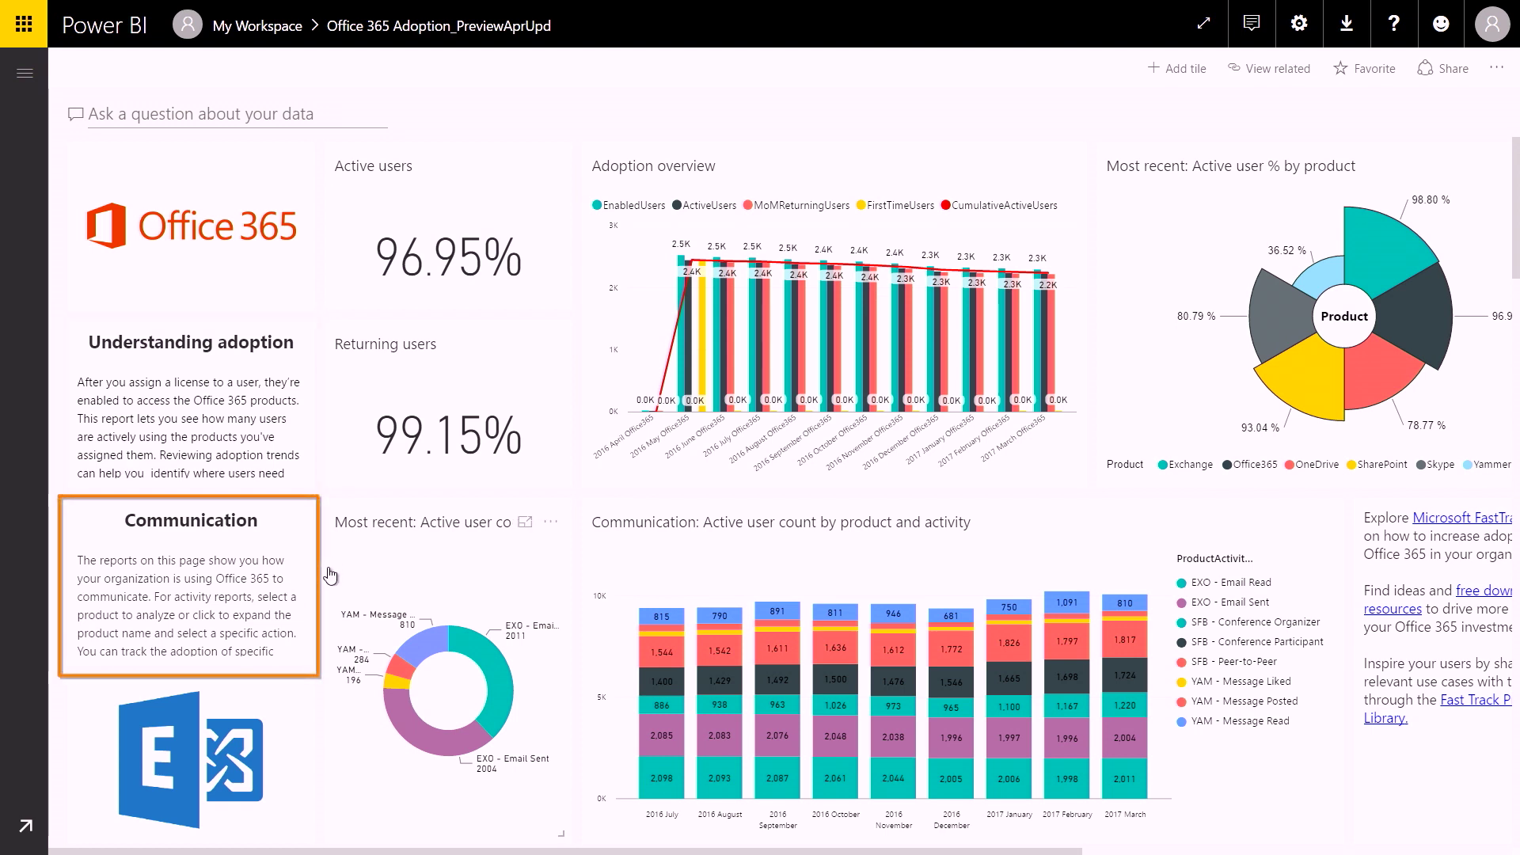
scroll(330, 575, down, 5)
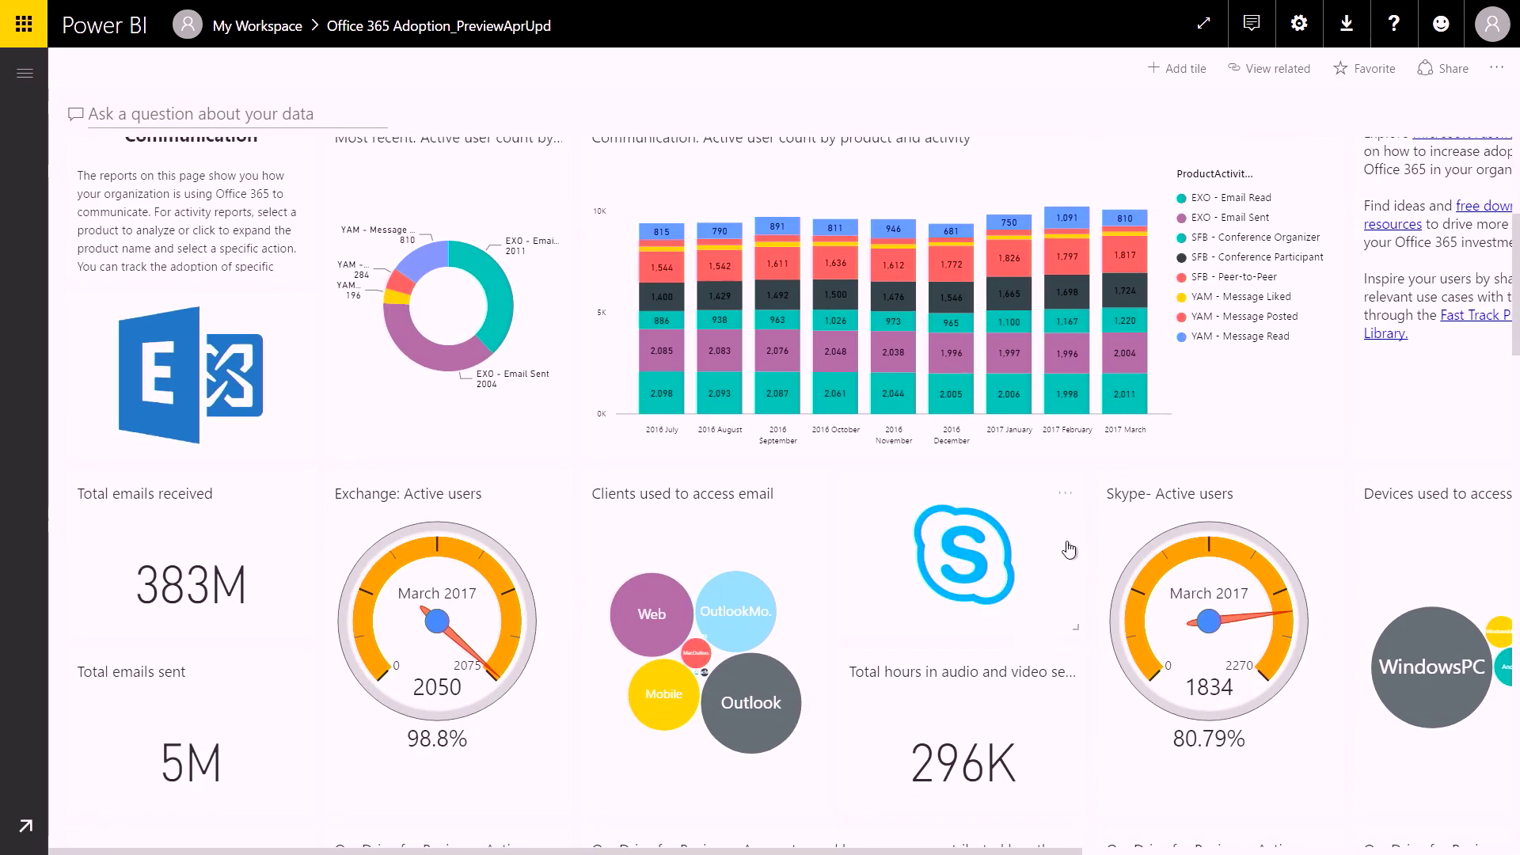
scroll(722, 401, down, 8)
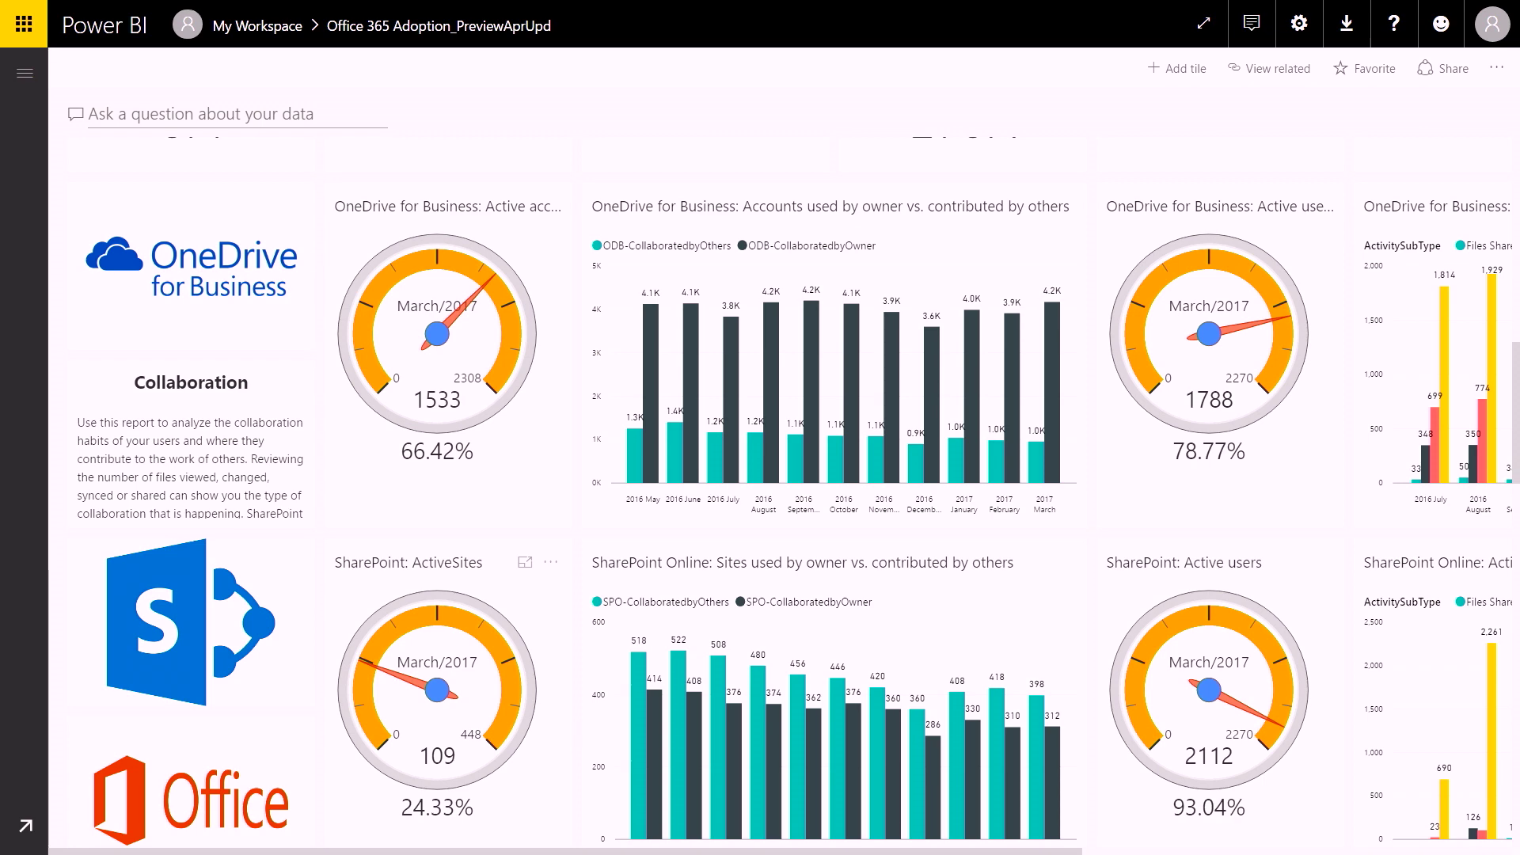
scroll(798, 492, up, 15)
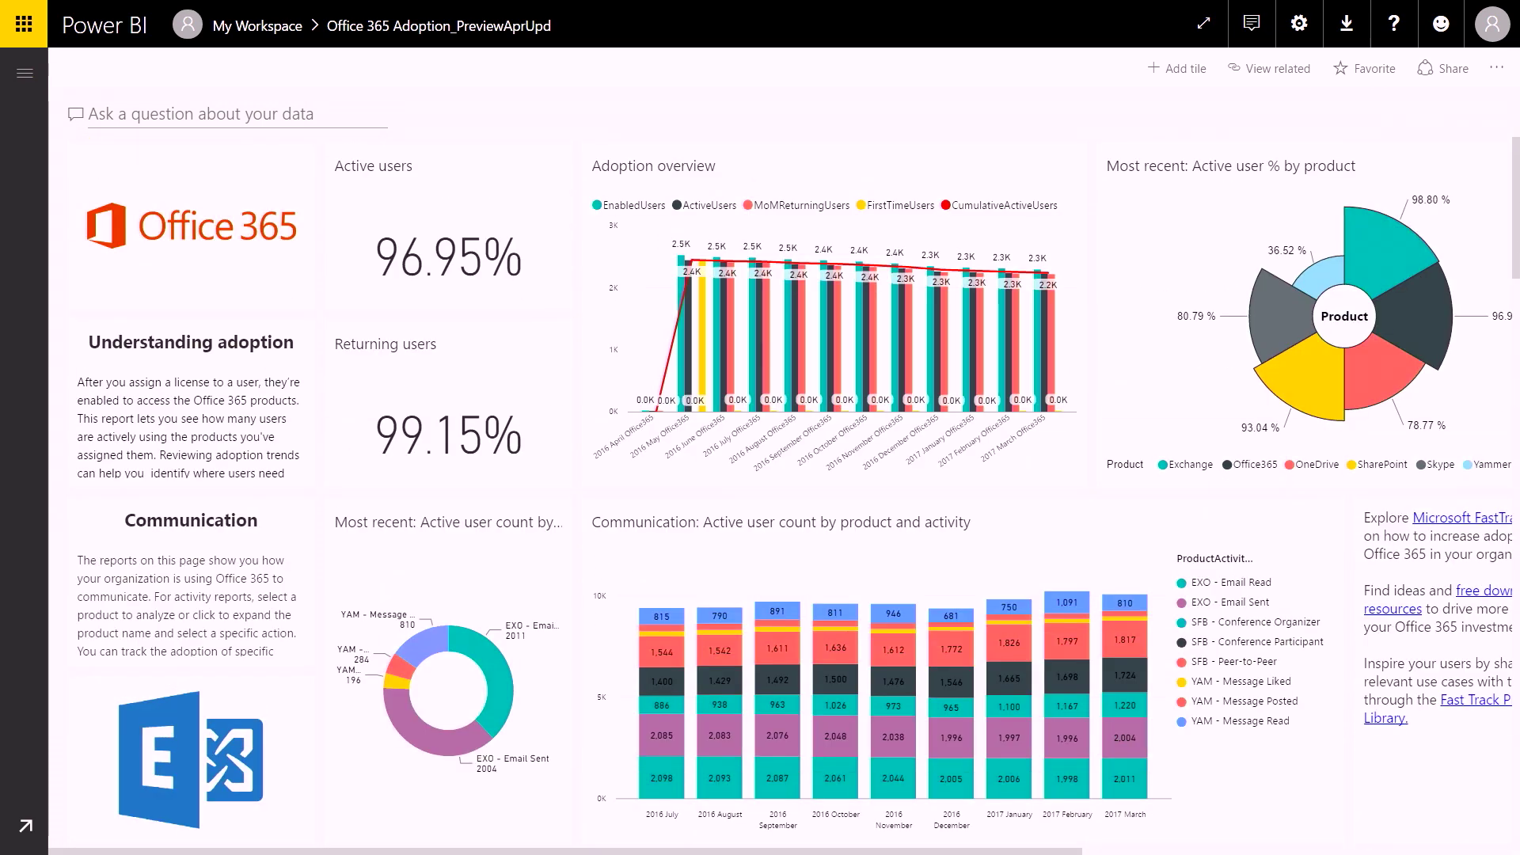
click(707, 183)
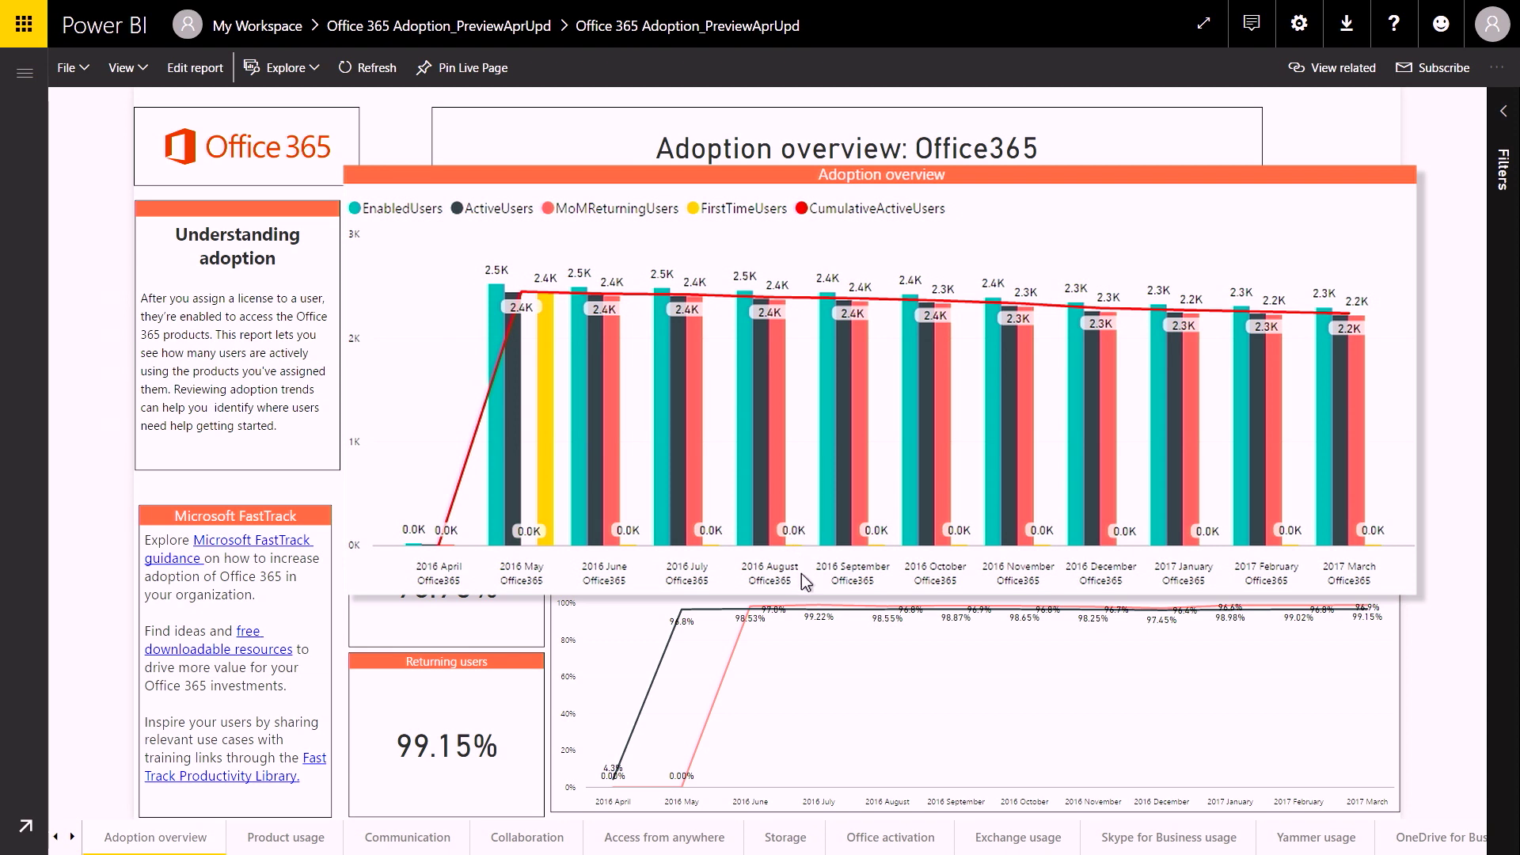
Highlight EnabledUsers, ActiveUsers, MoMReturningUsers and FirstTimeUsers in turn, then filter the product slicer to OneDrive.
click(401, 209)
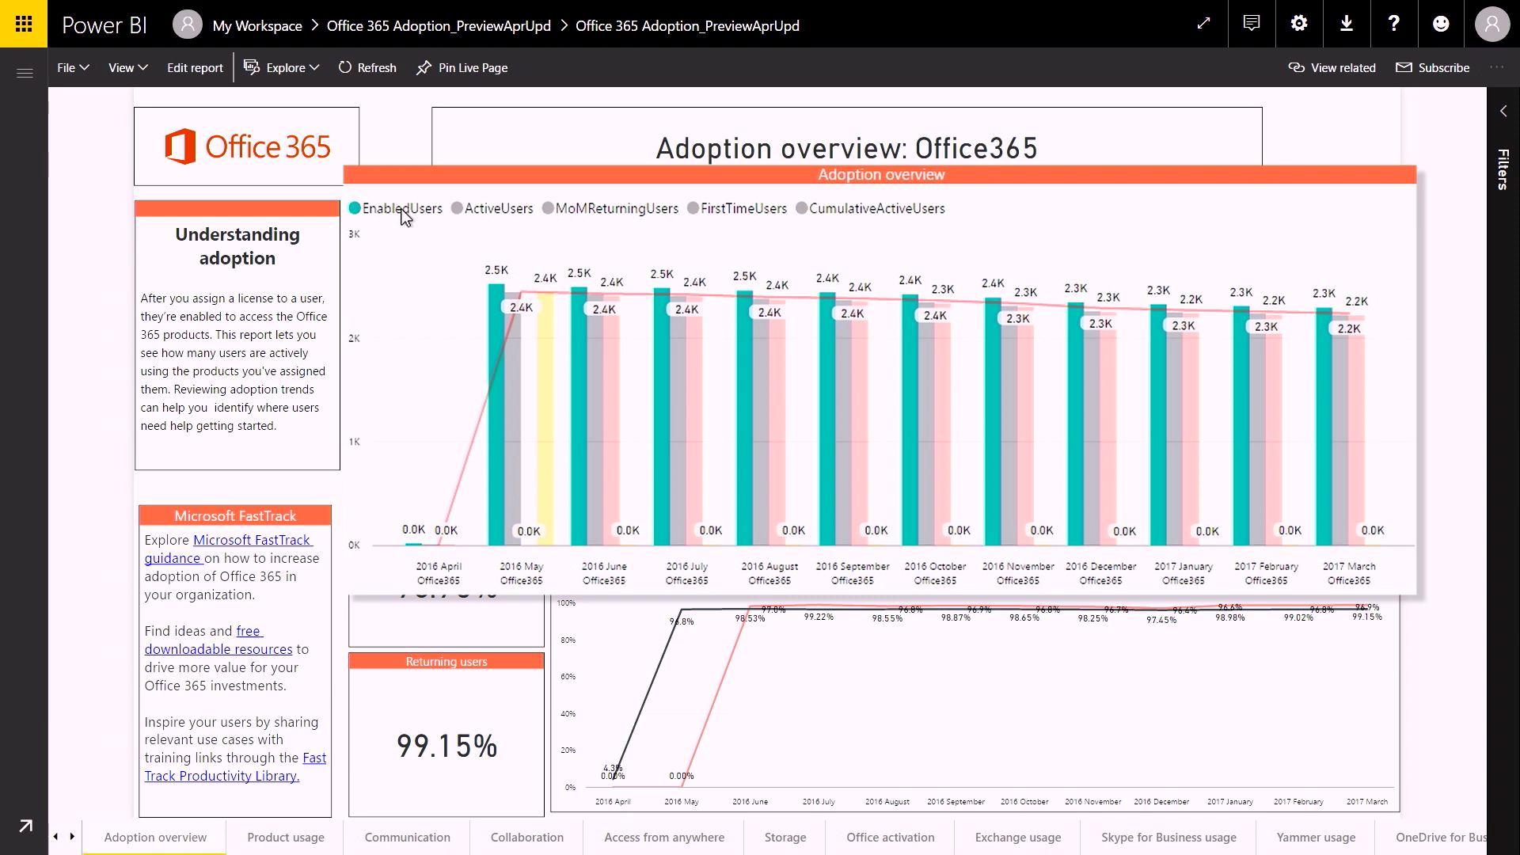
click(491, 214)
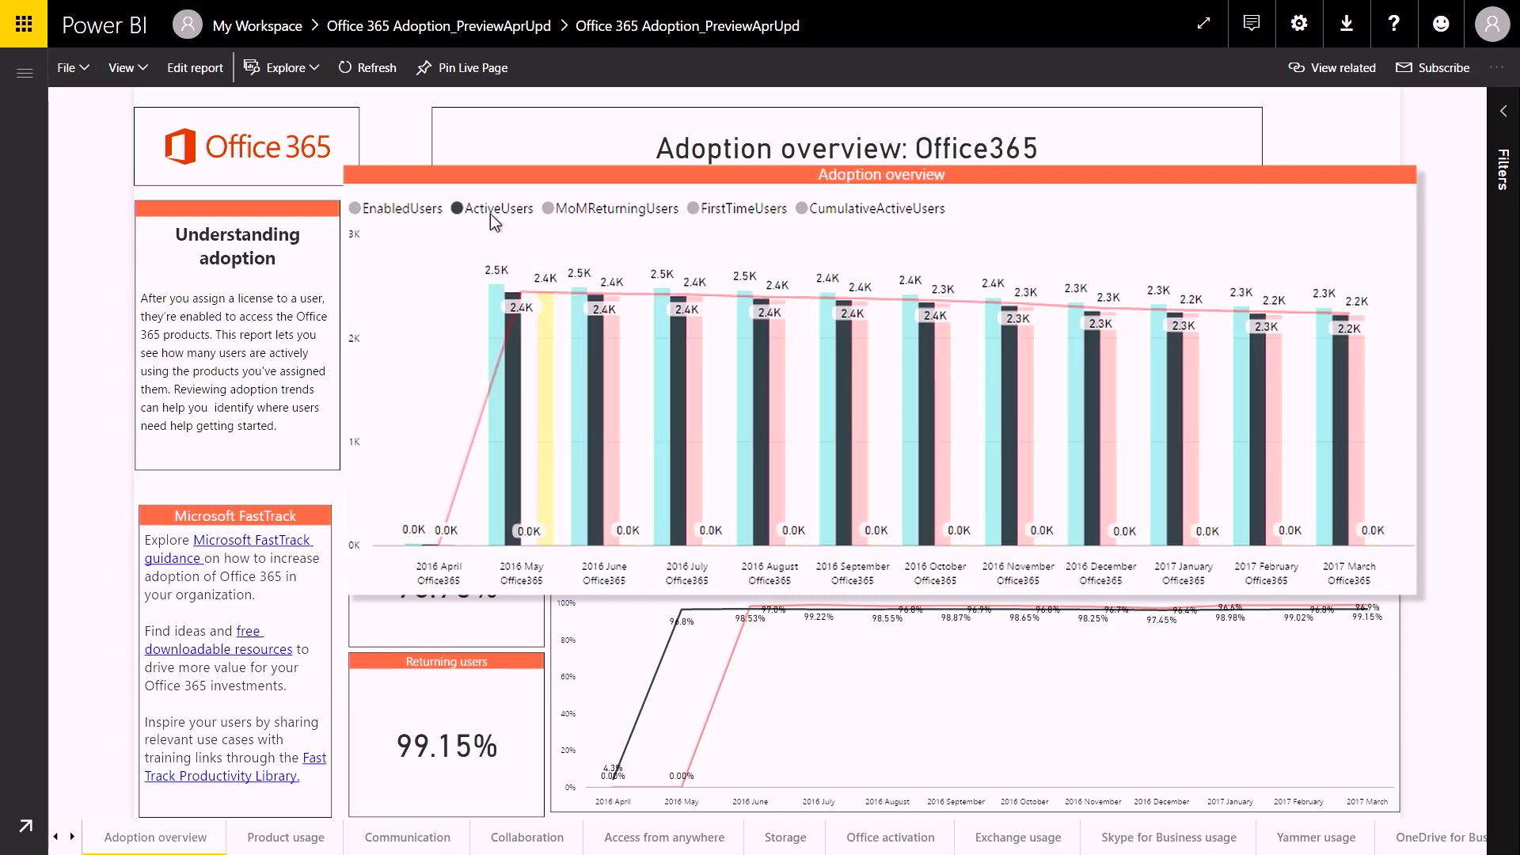
click(573, 216)
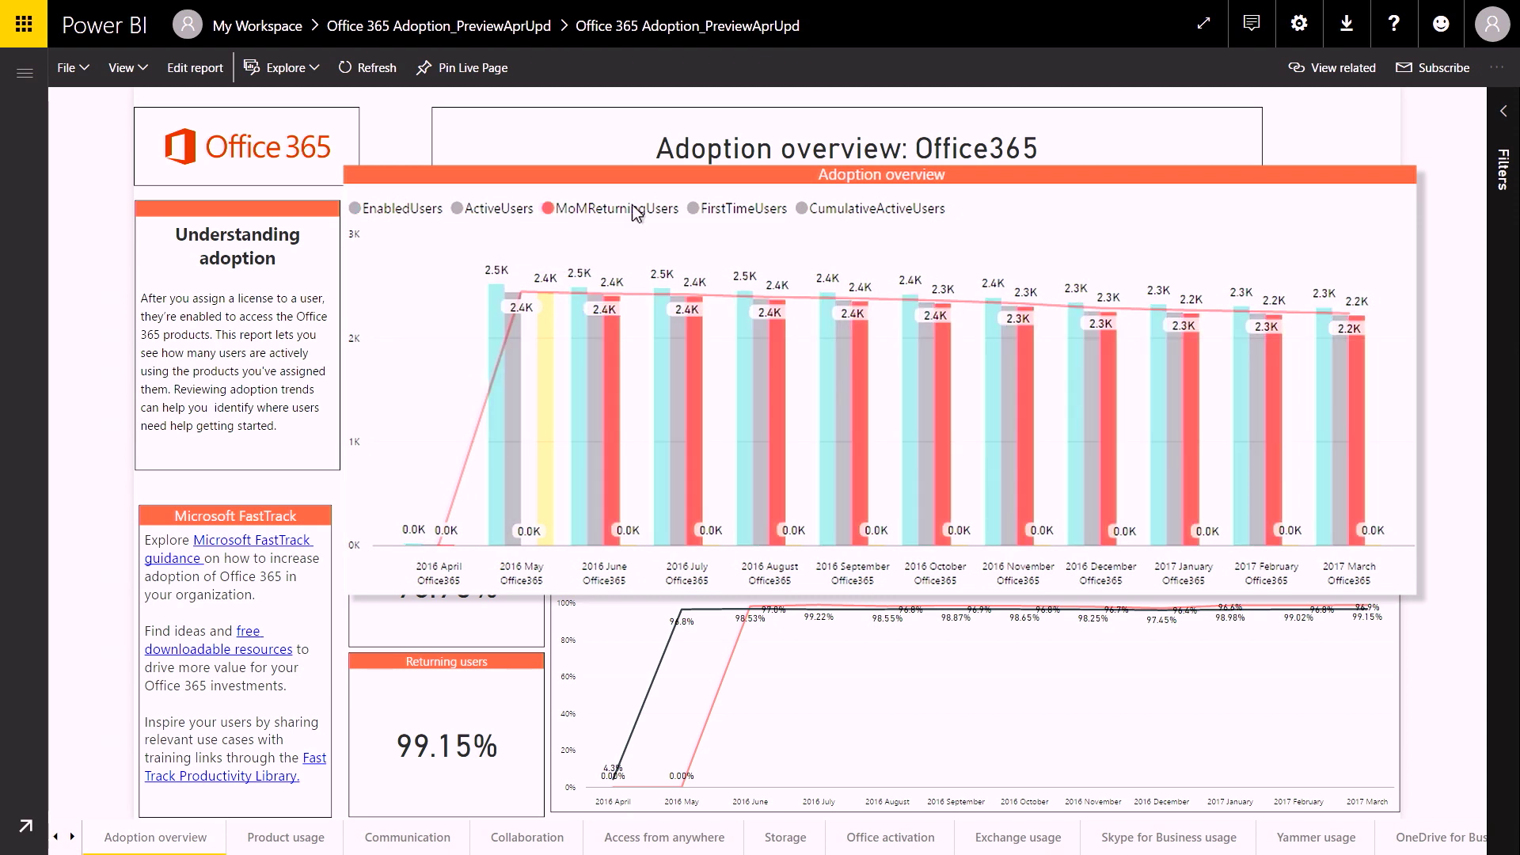
click(747, 216)
click(672, 250)
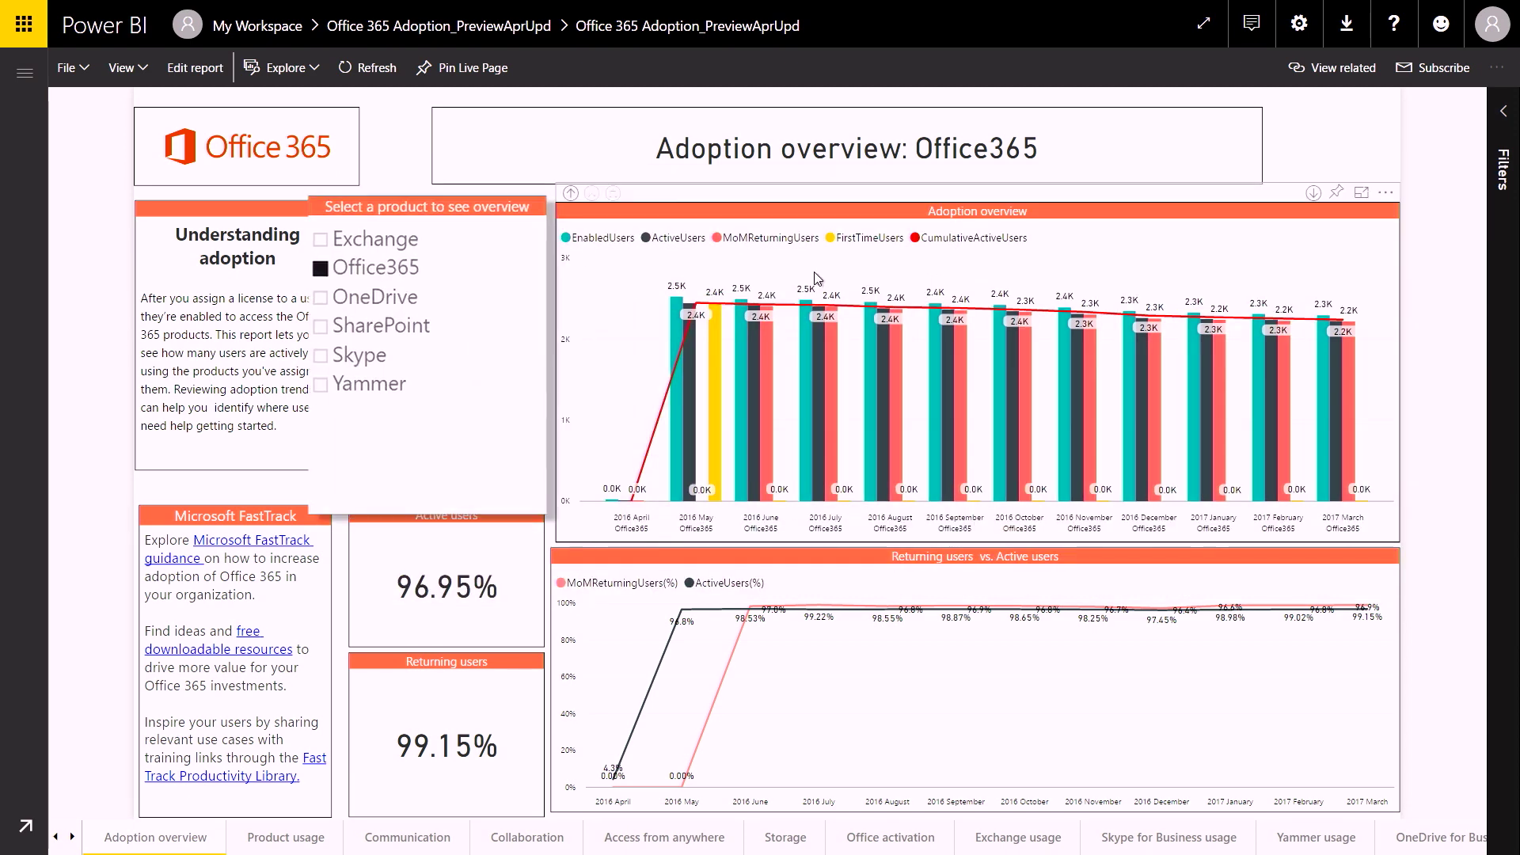
click(422, 310)
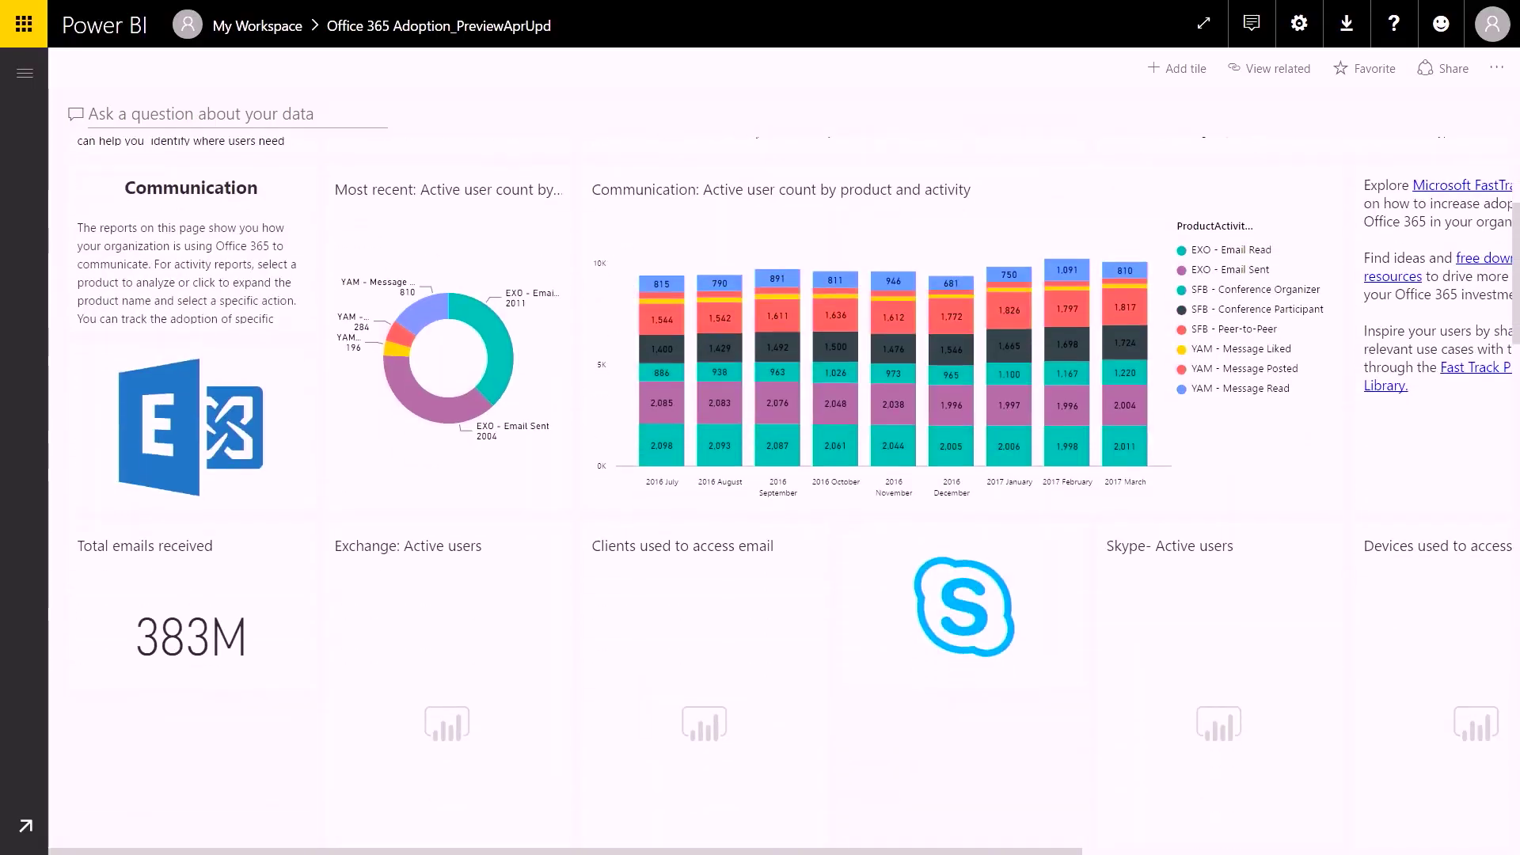
scroll(784, 475, down, 8)
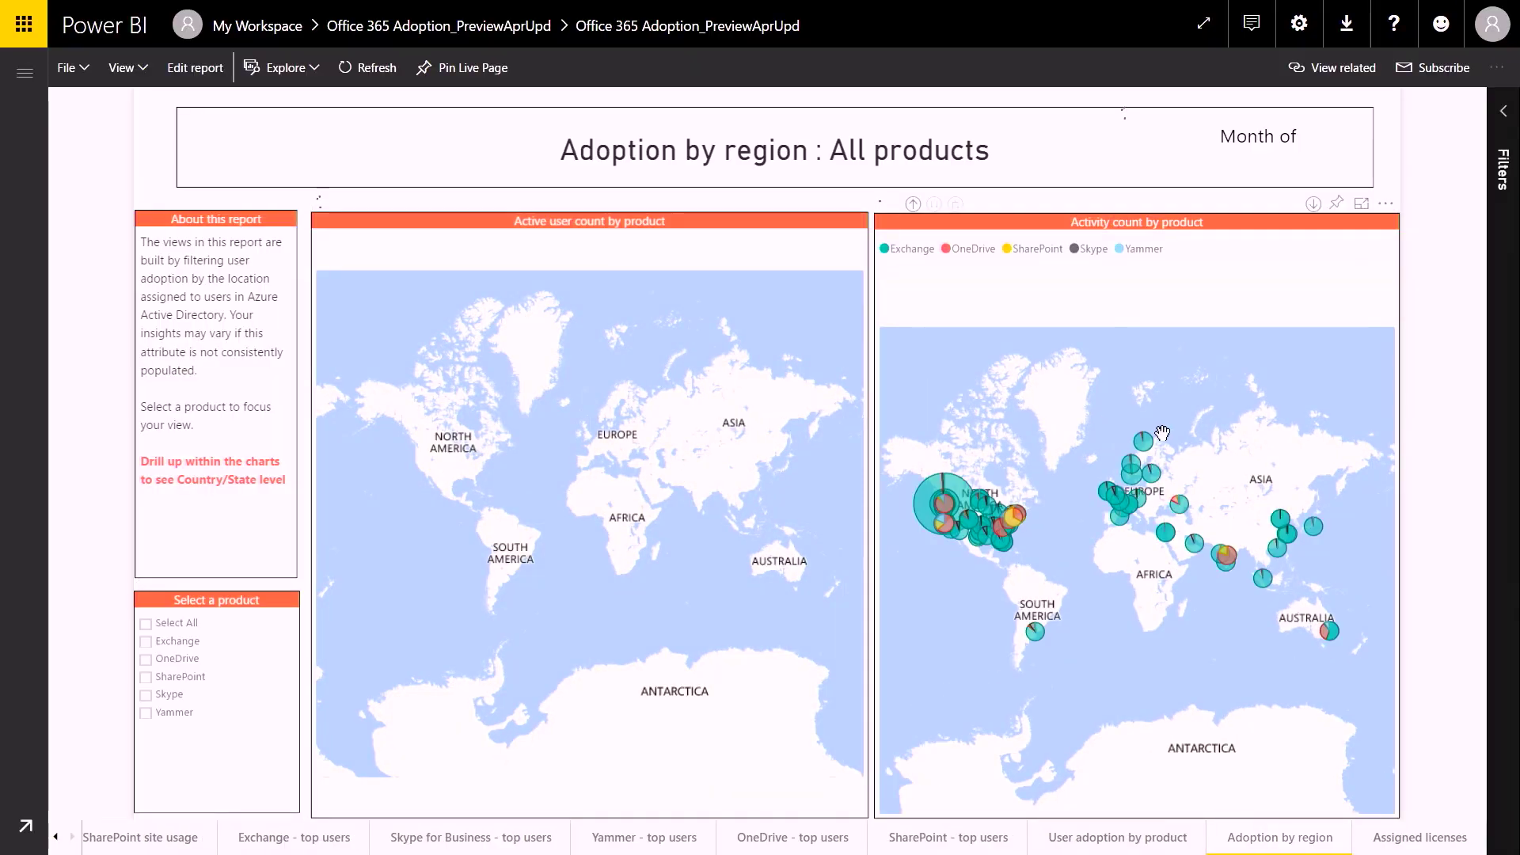
Show the Activity count by product map in focus mode, panning and zooming onto North America, the Atlantic and Europe.
click(1361, 205)
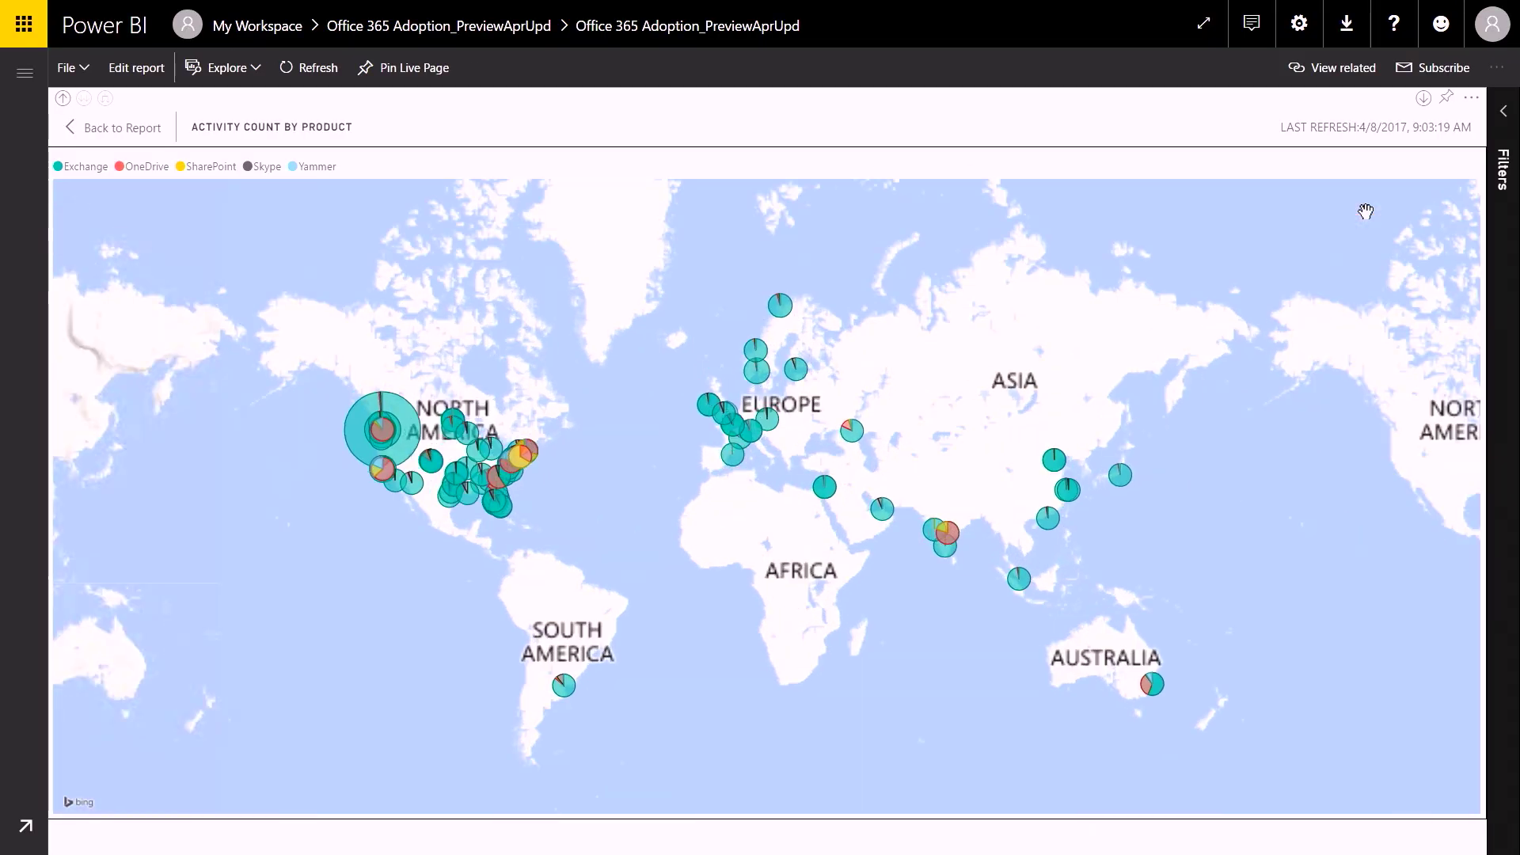
drag(904, 495, 829, 481)
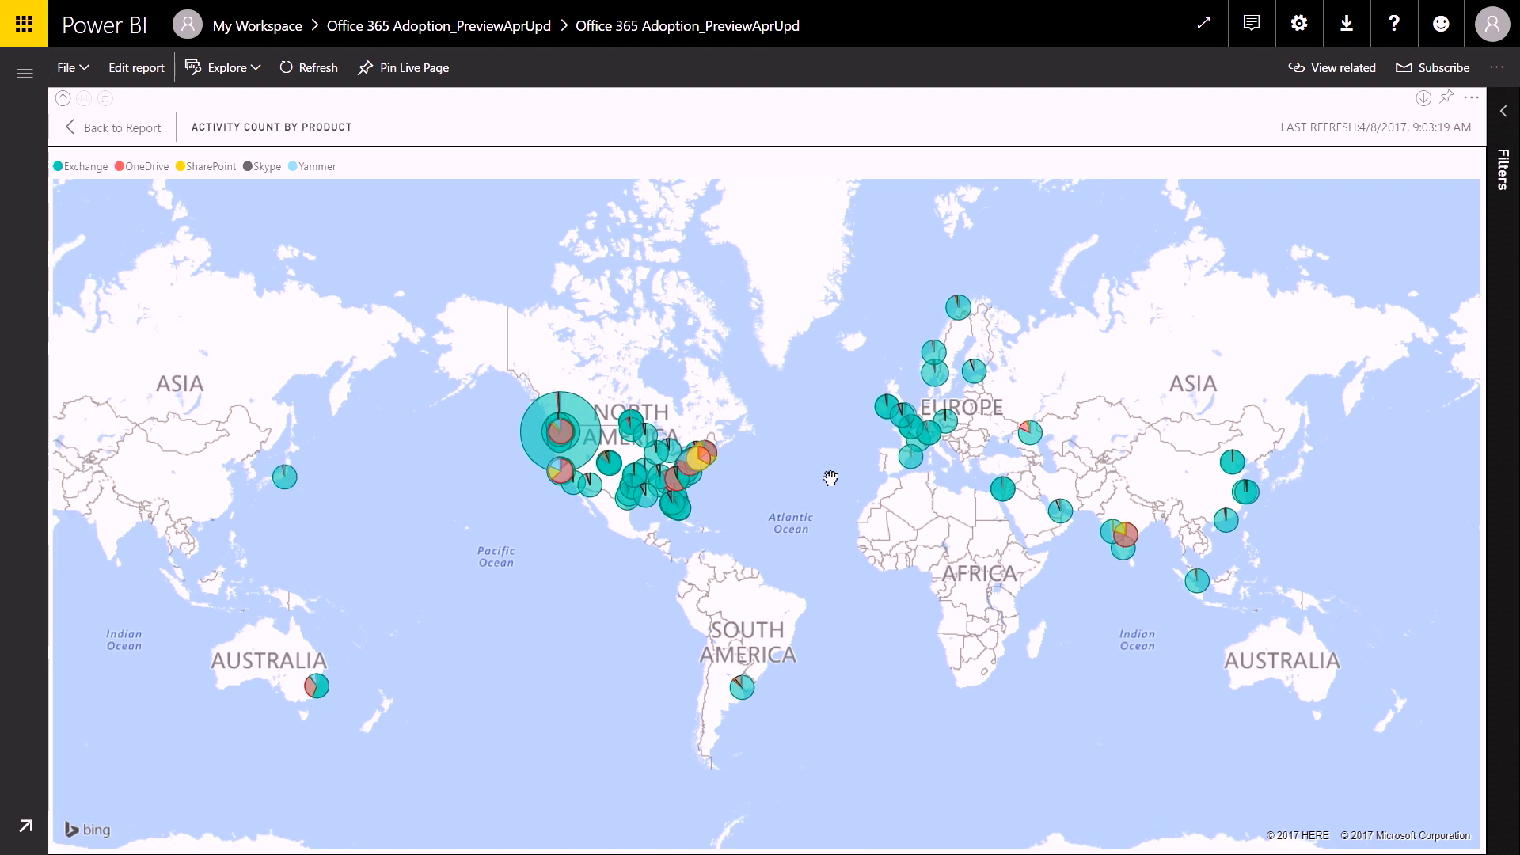
scroll(830, 478, up, 3)
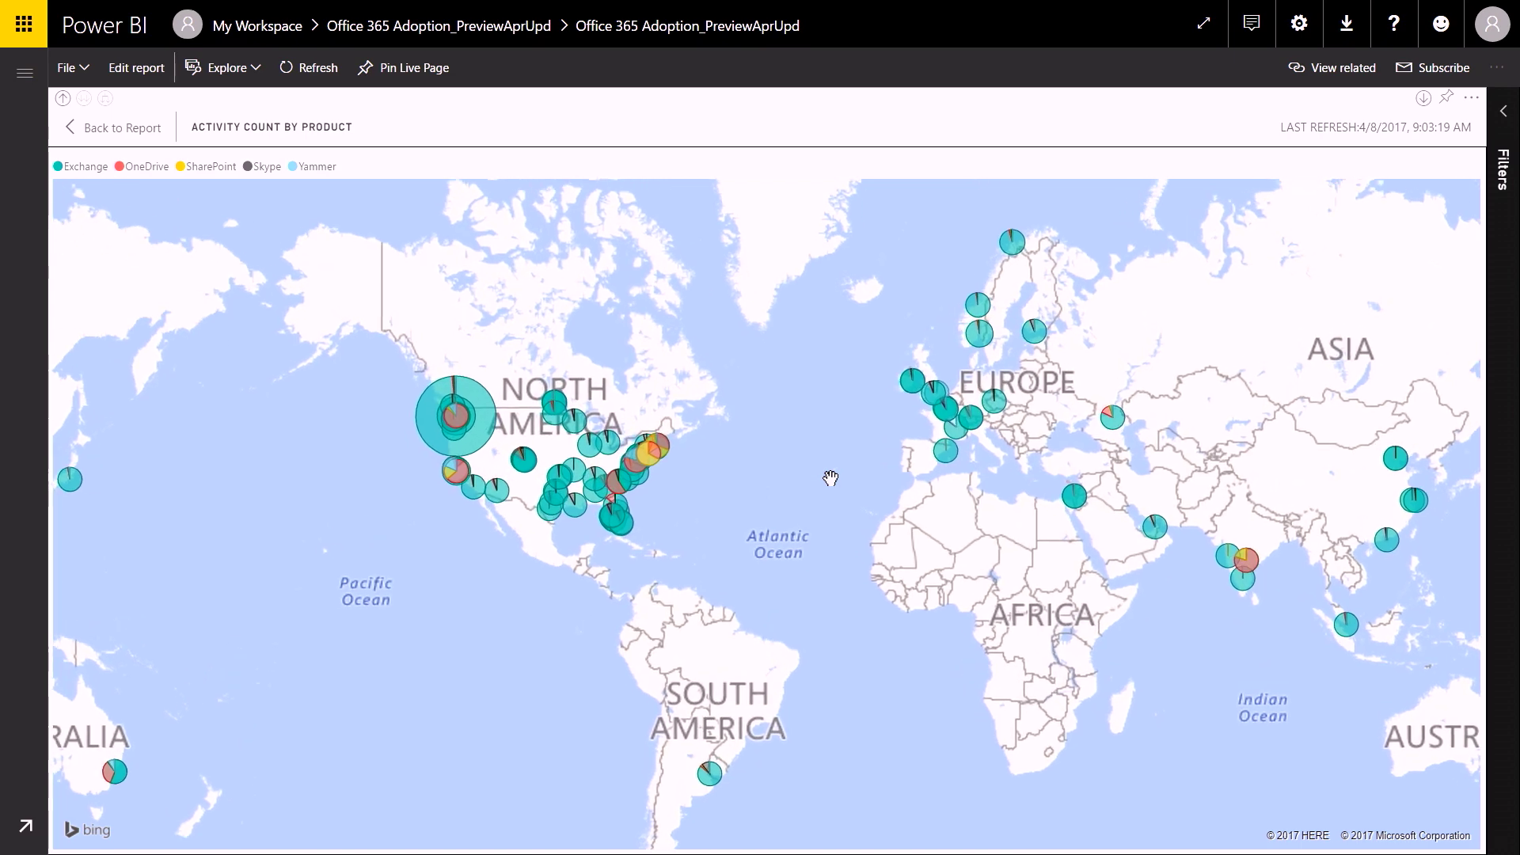
scroll(831, 478, up, 3)
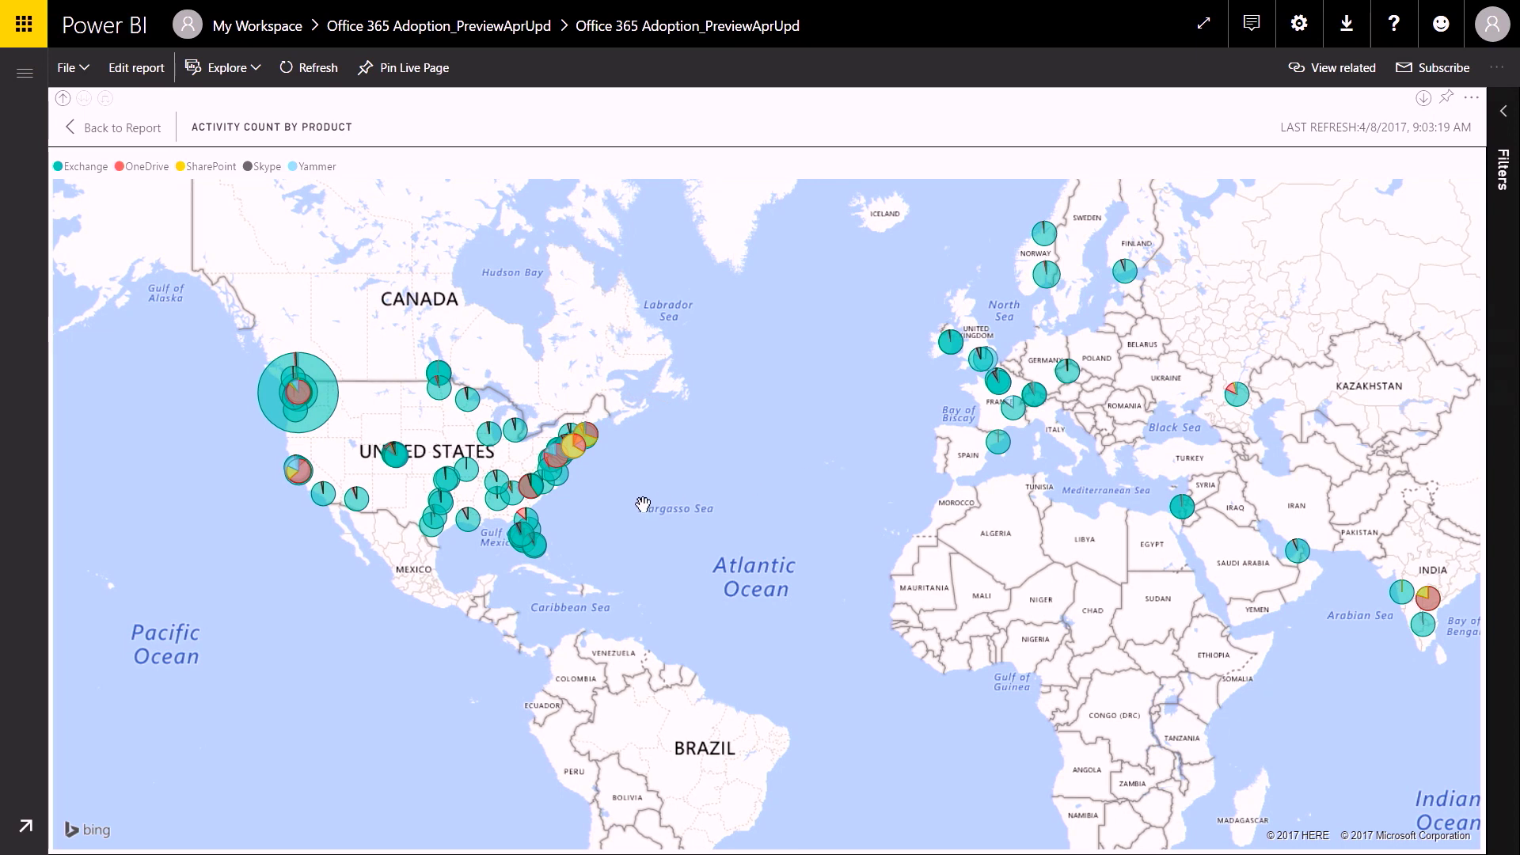
drag(643, 504, 820, 490)
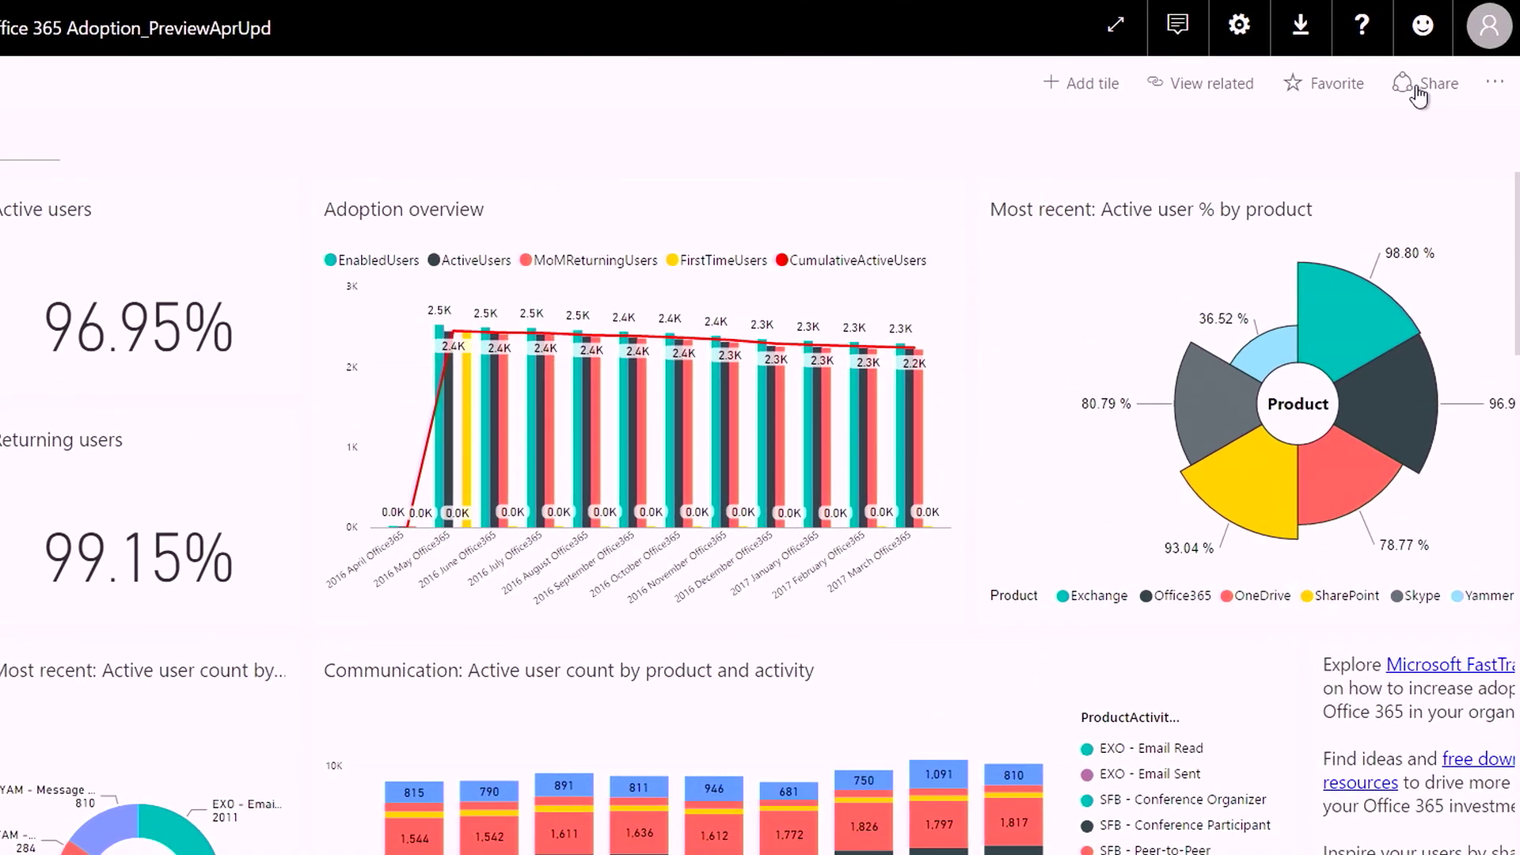
Bring up the sharing options for the dashboard.
click(1435, 73)
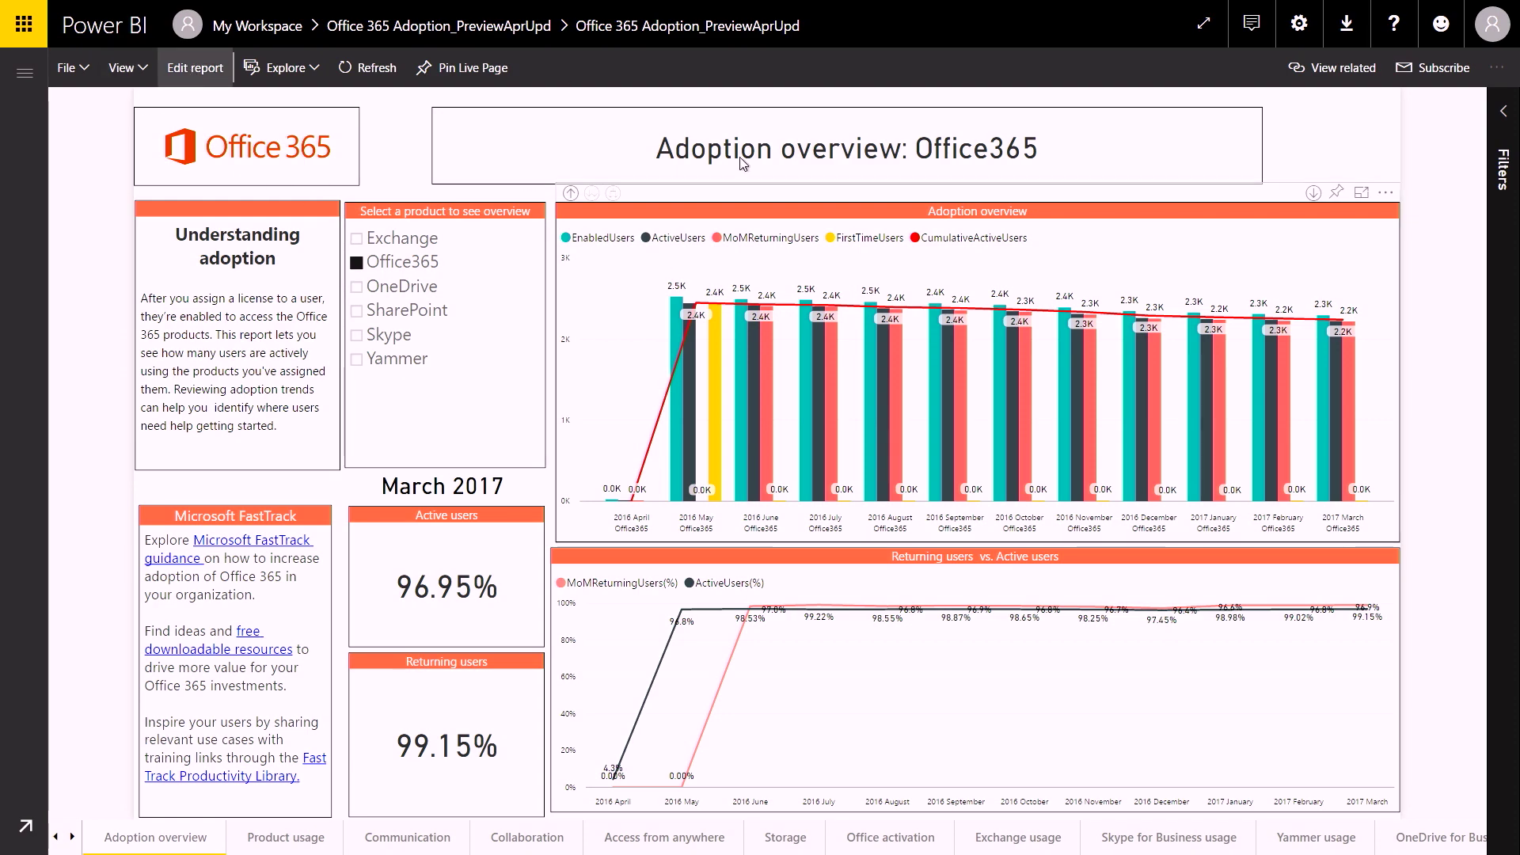
In edit mode, remove MoMReturningUsers and FirstTimeUsers from the Adoption overview chart's column values.
click(186, 67)
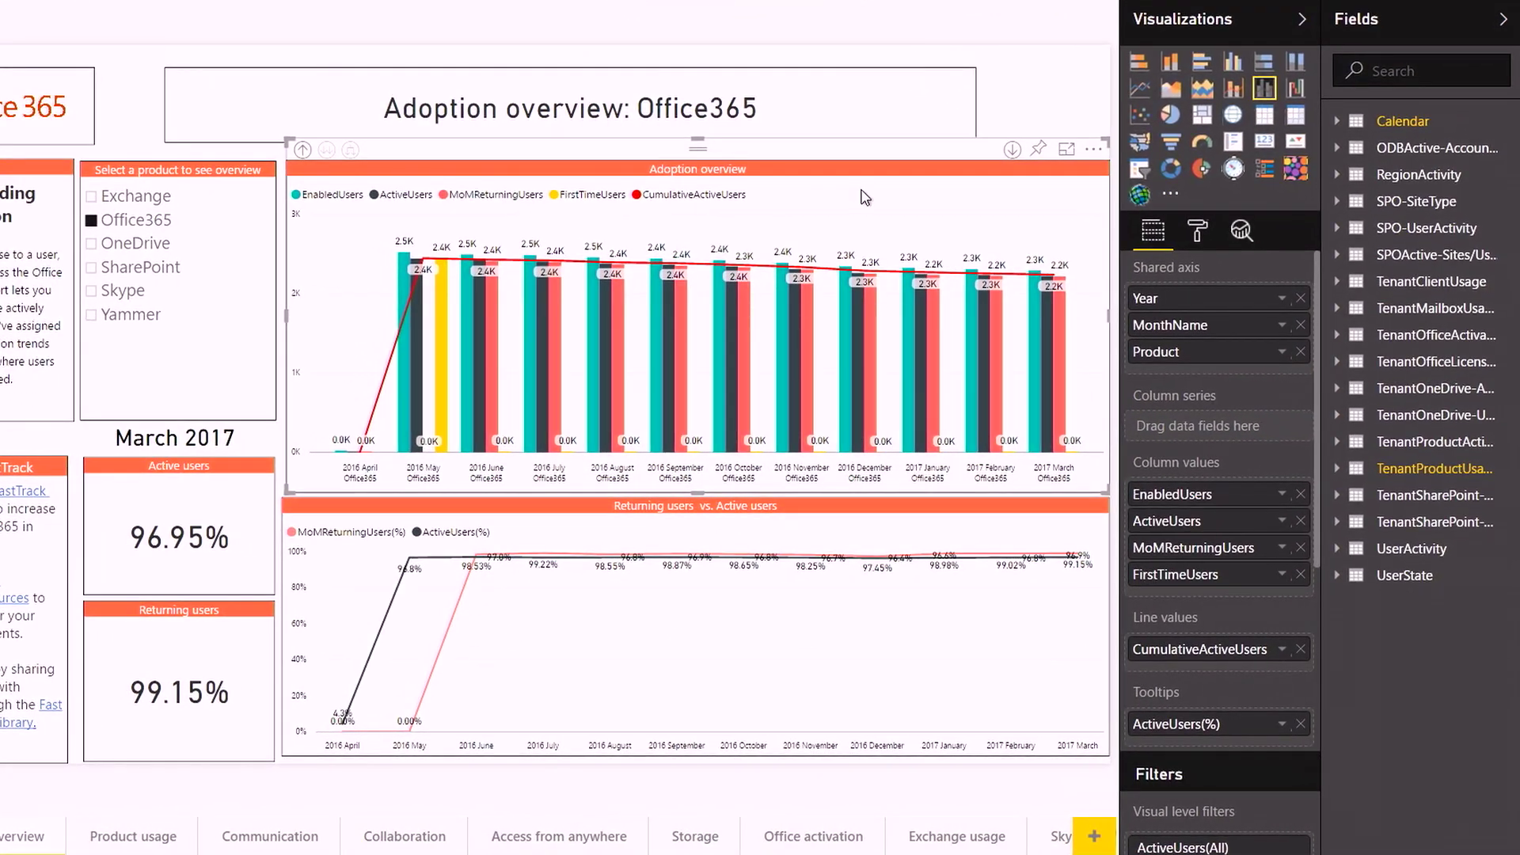
click(1301, 550)
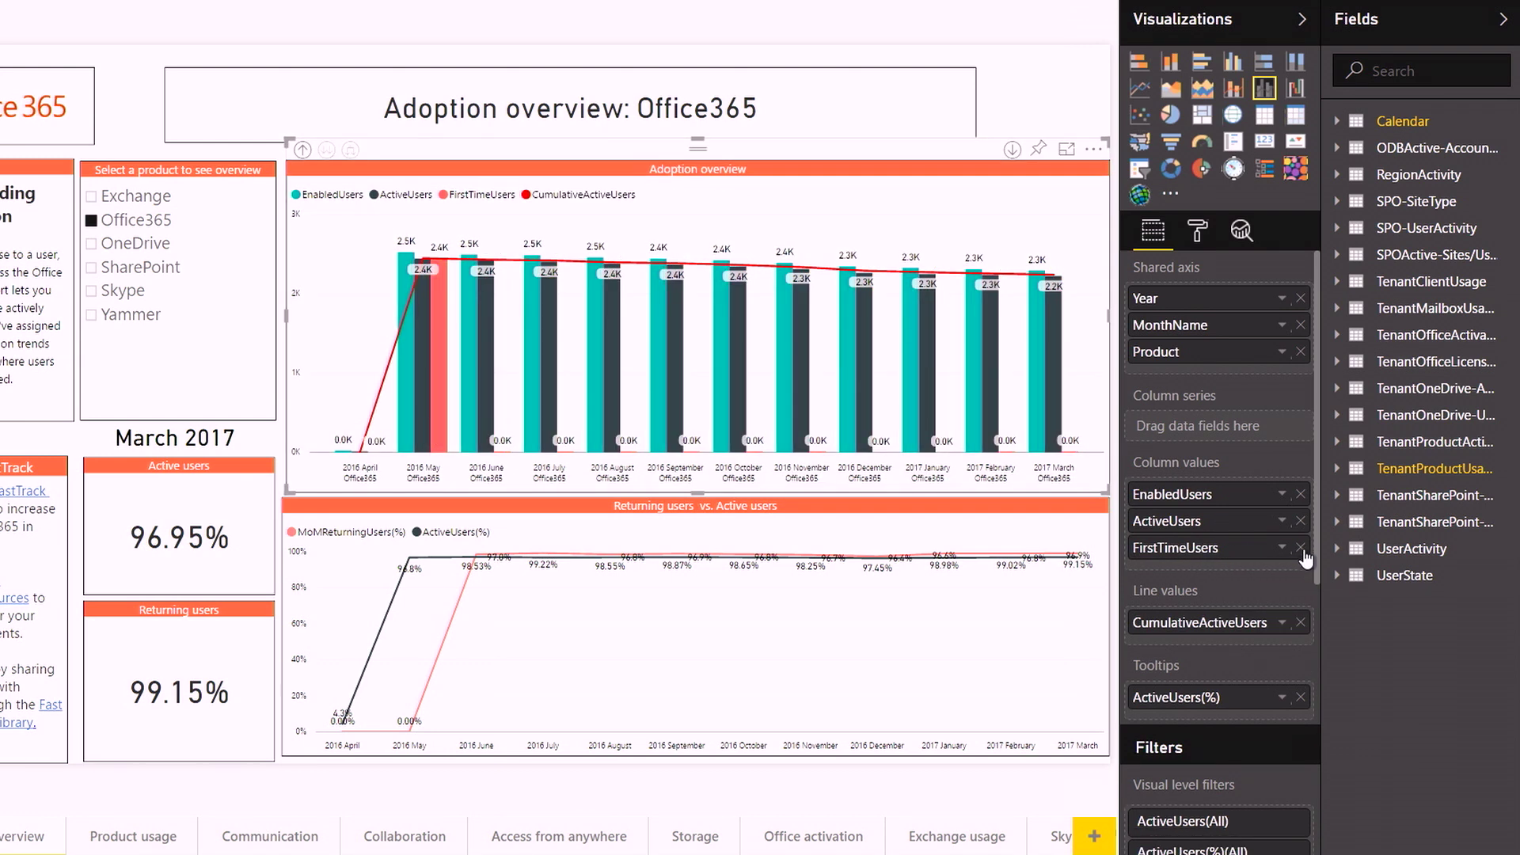
click(1301, 547)
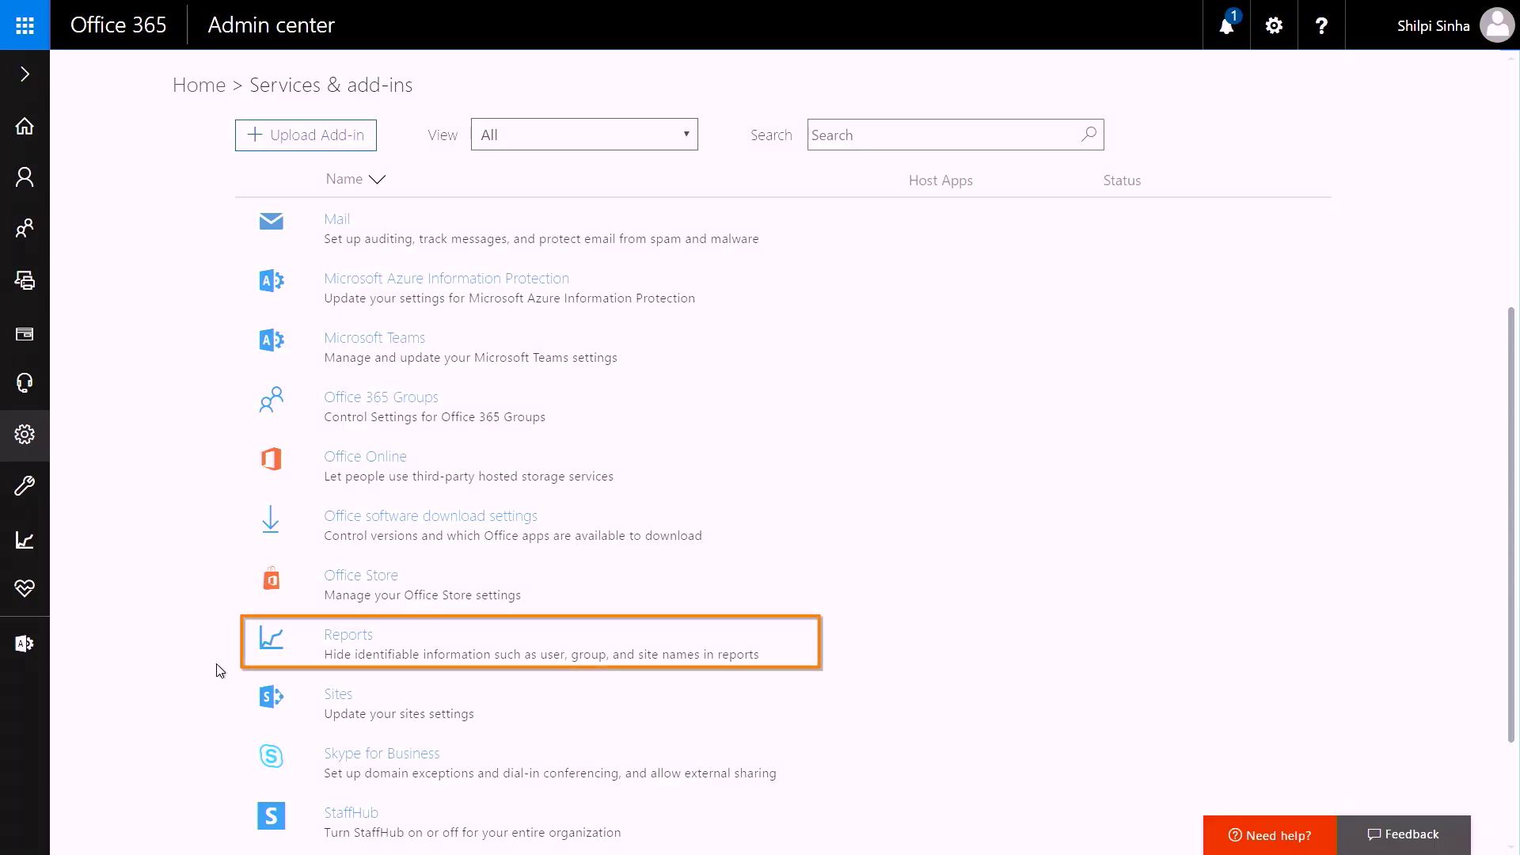
Check the Reports setting for the Power BI content pack, then go to the Usage reports page.
click(400, 662)
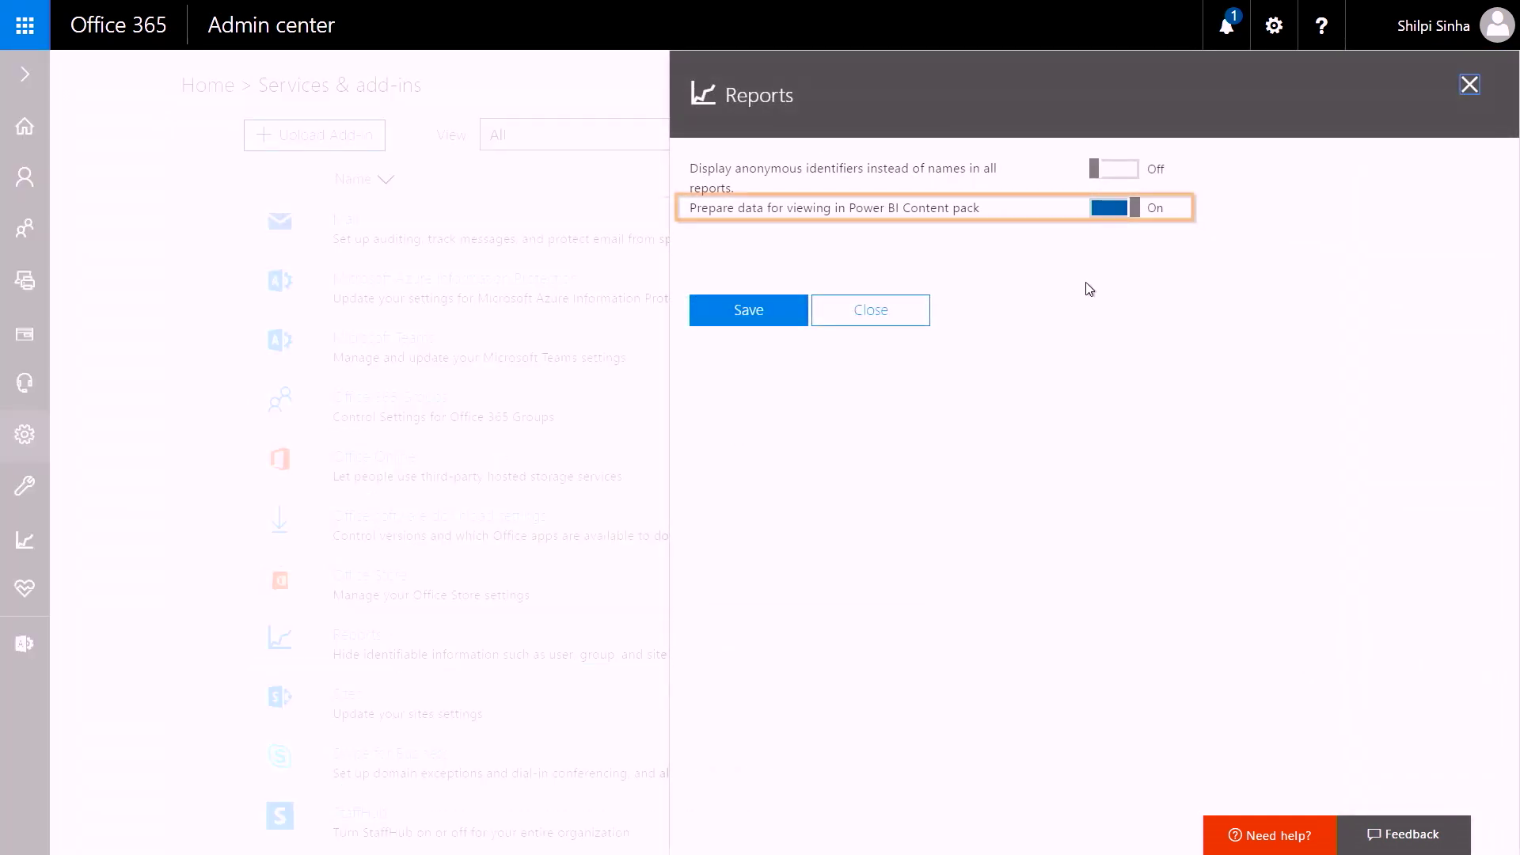
click(895, 325)
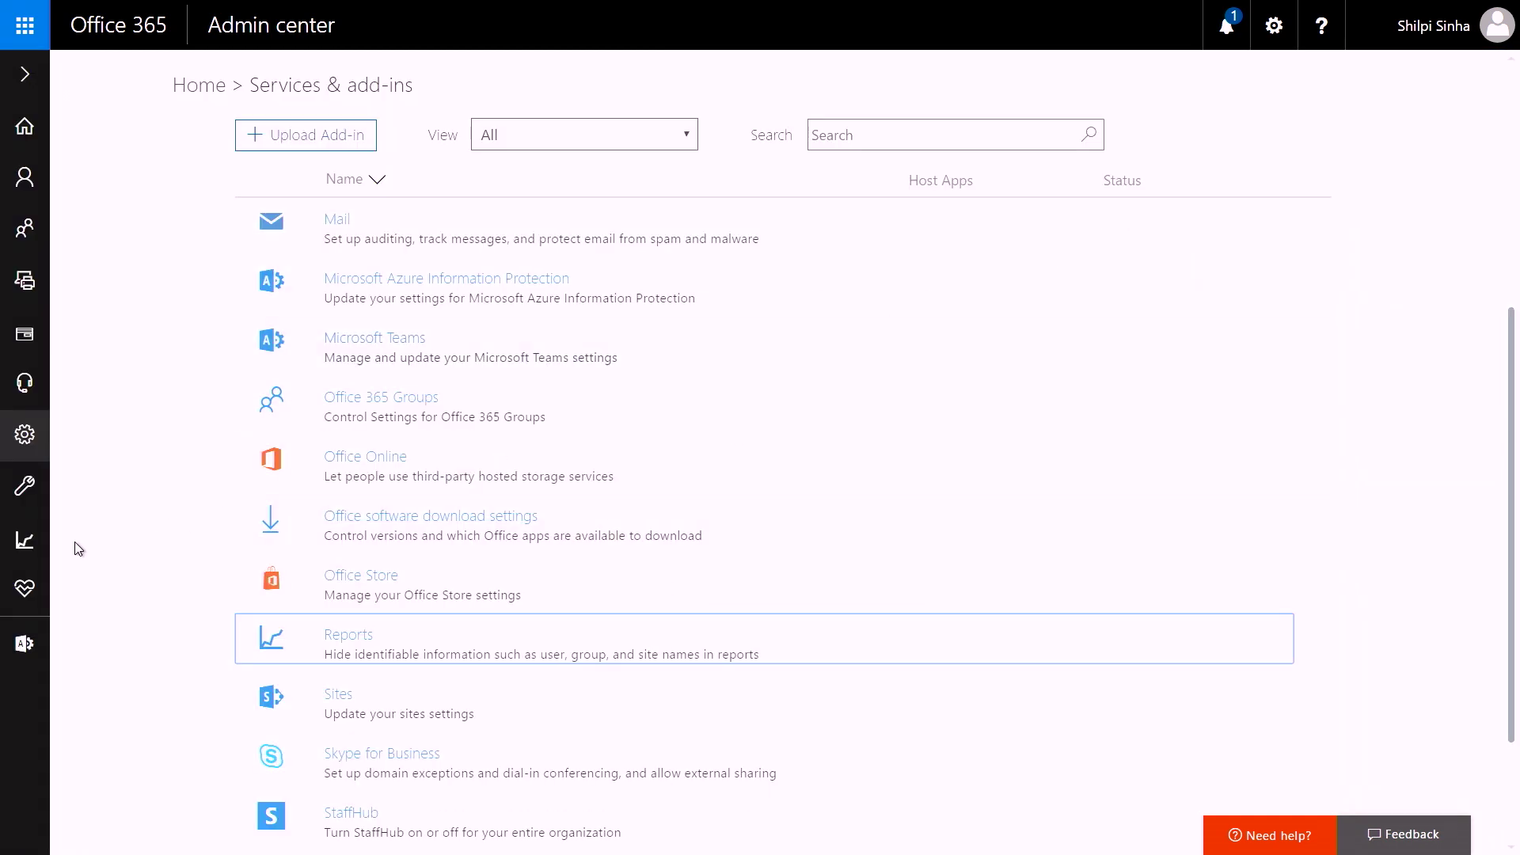
mouse_move(27, 545)
click(107, 583)
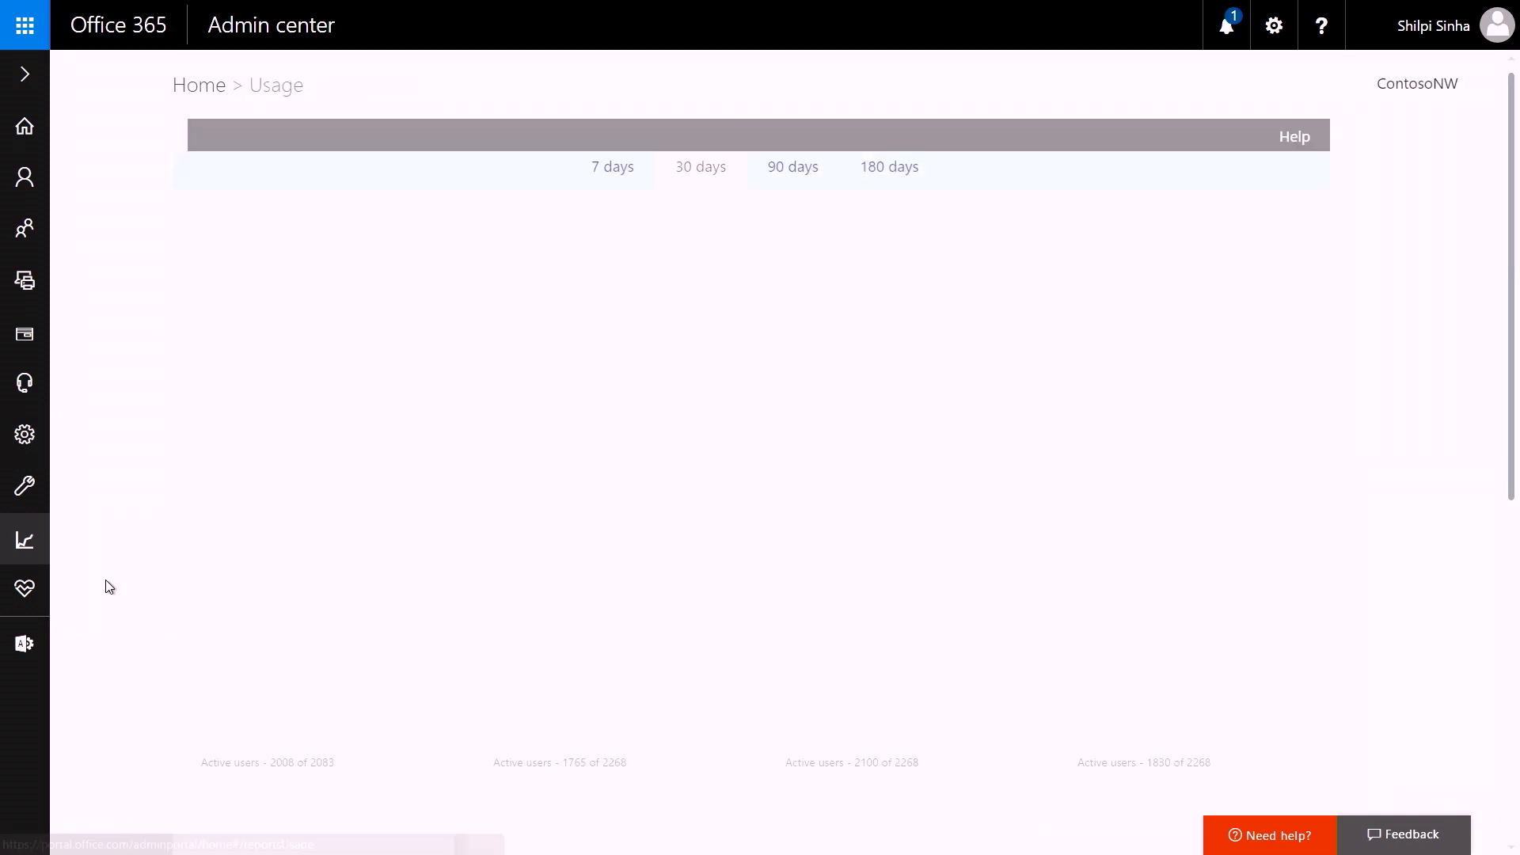
scroll(169, 475, down, 10)
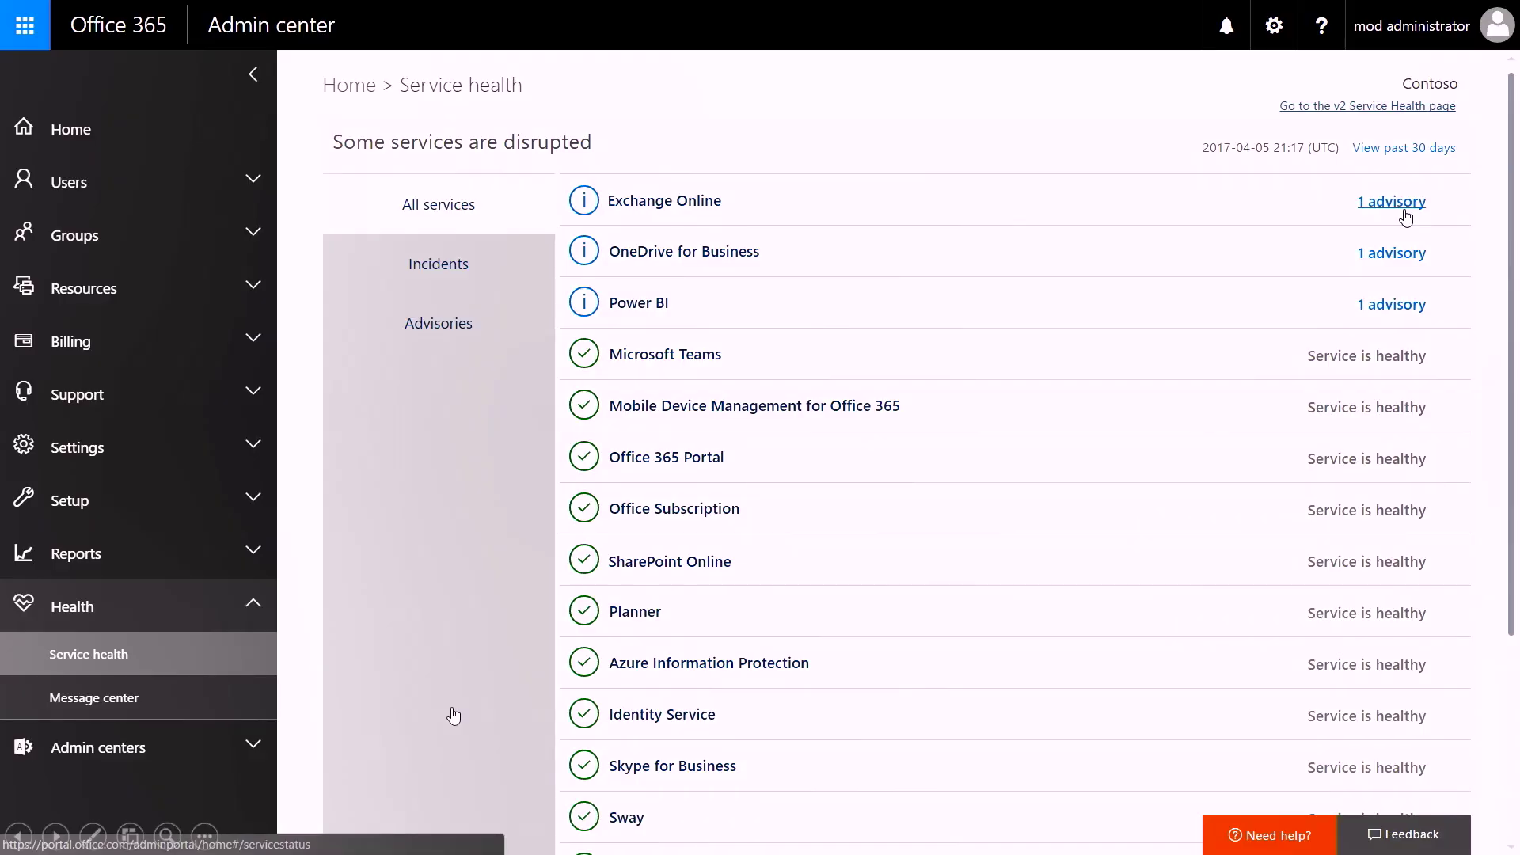
click(1403, 210)
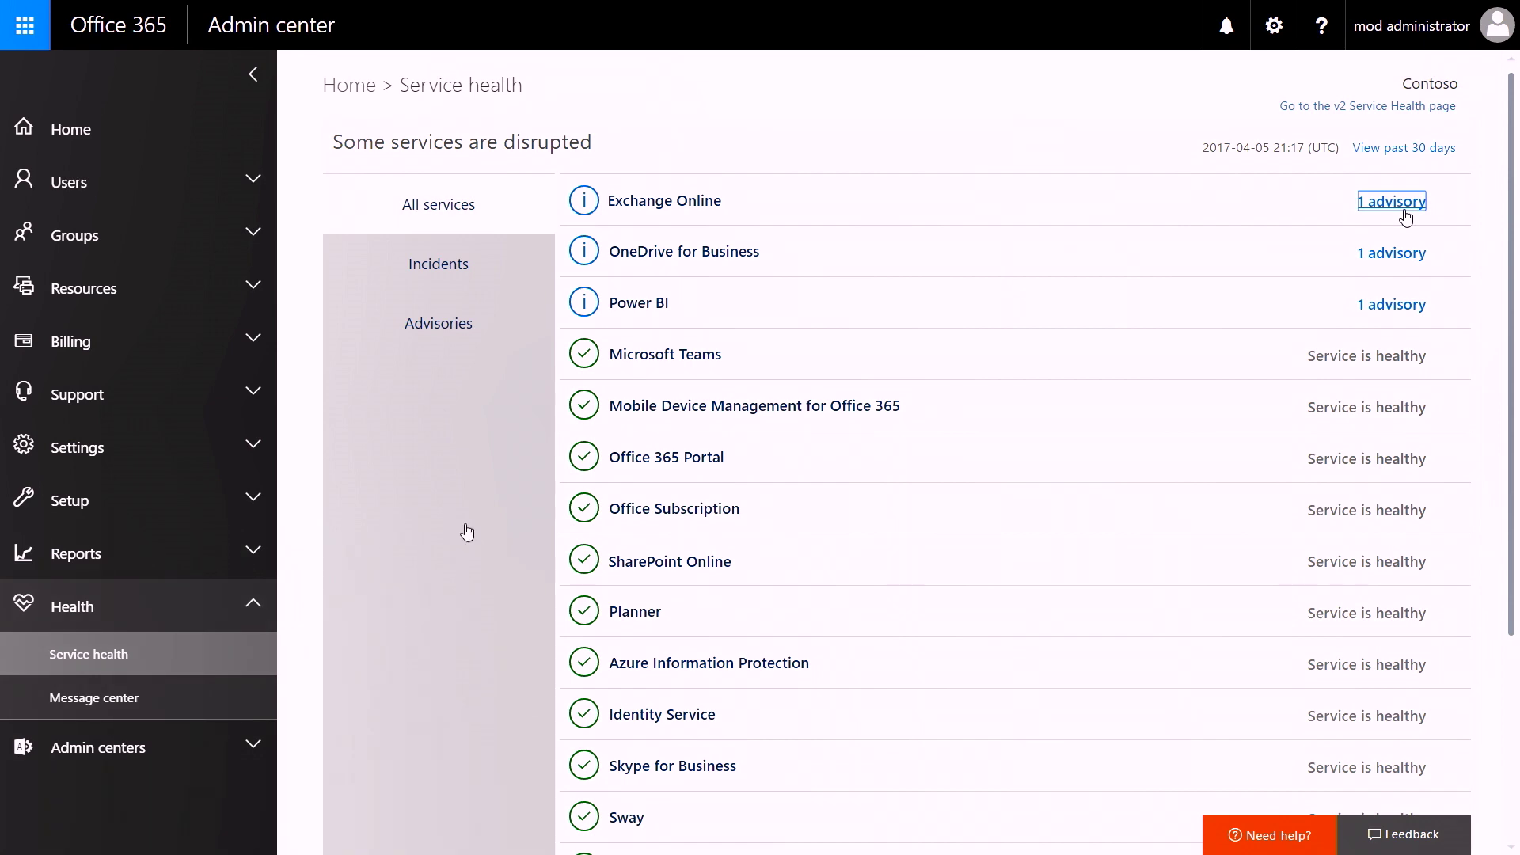